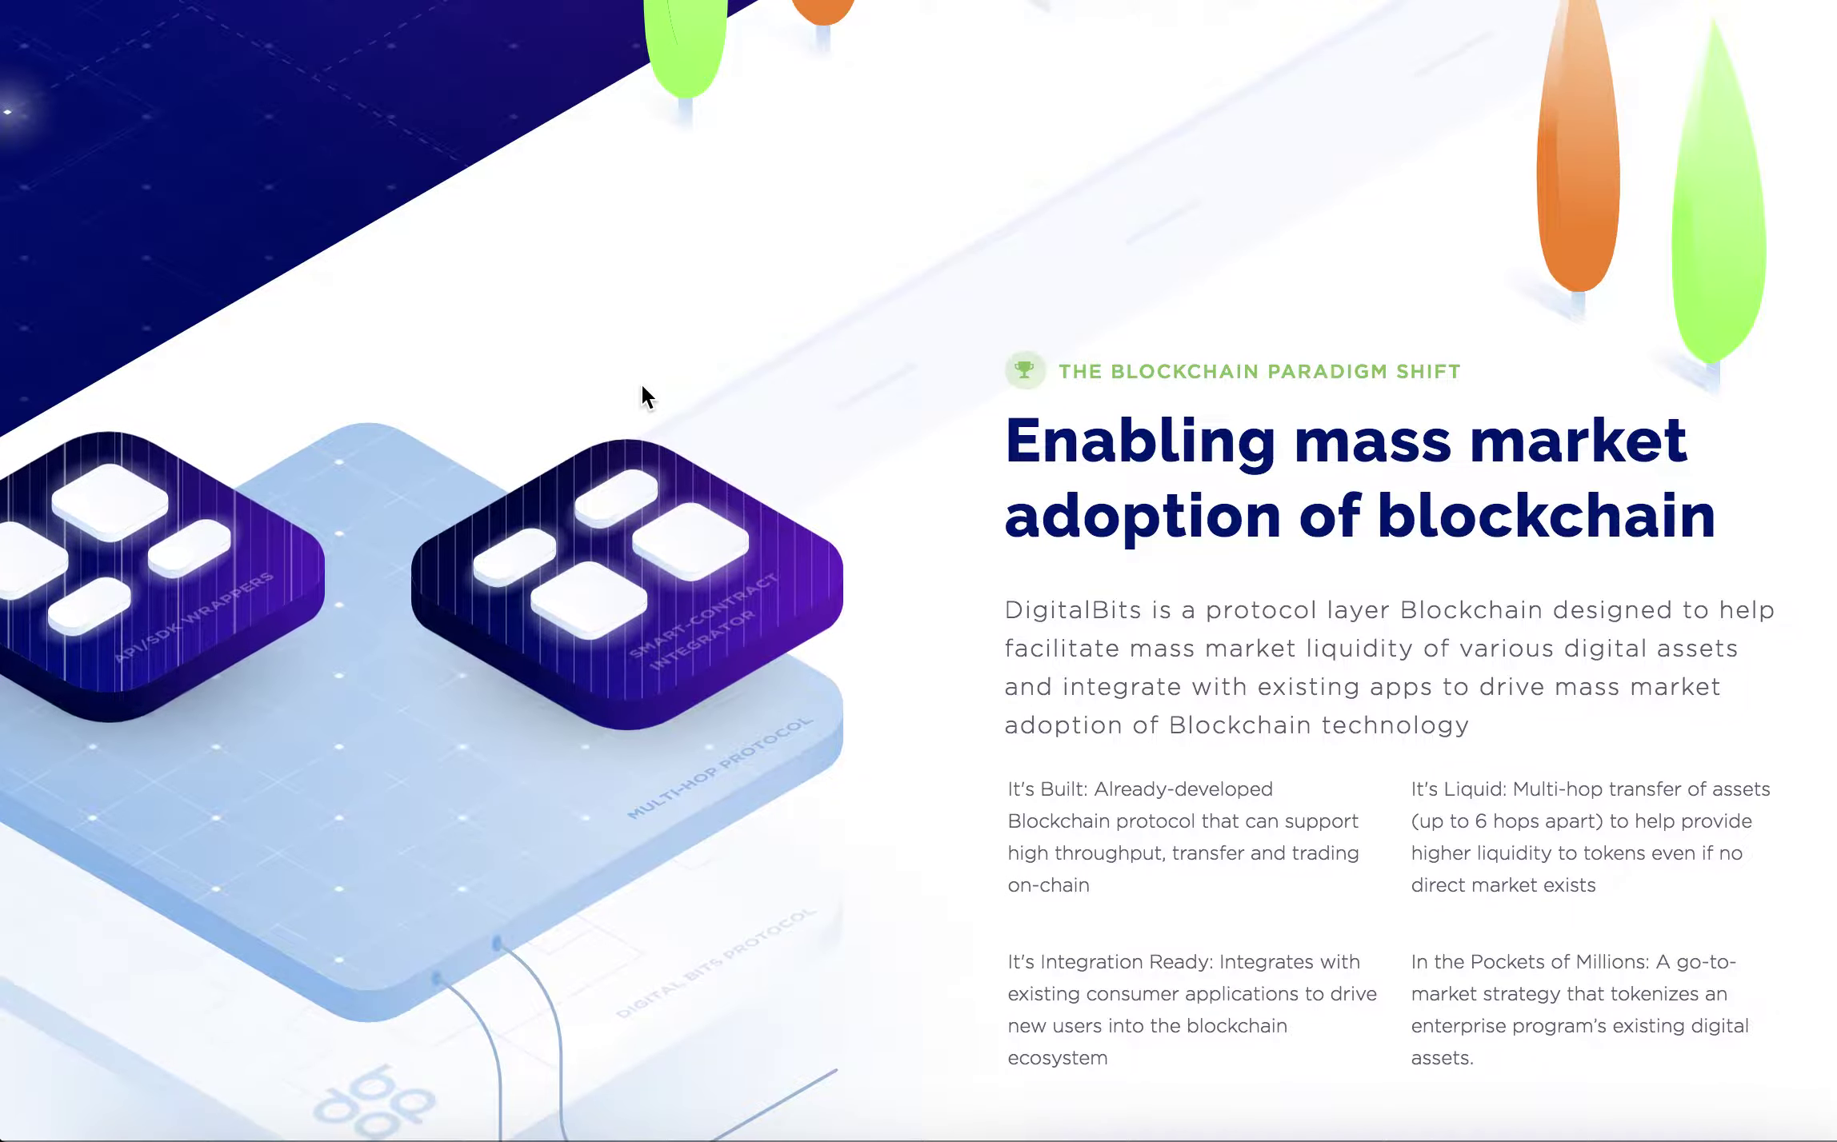
scroll(642, 396, "down", 3)
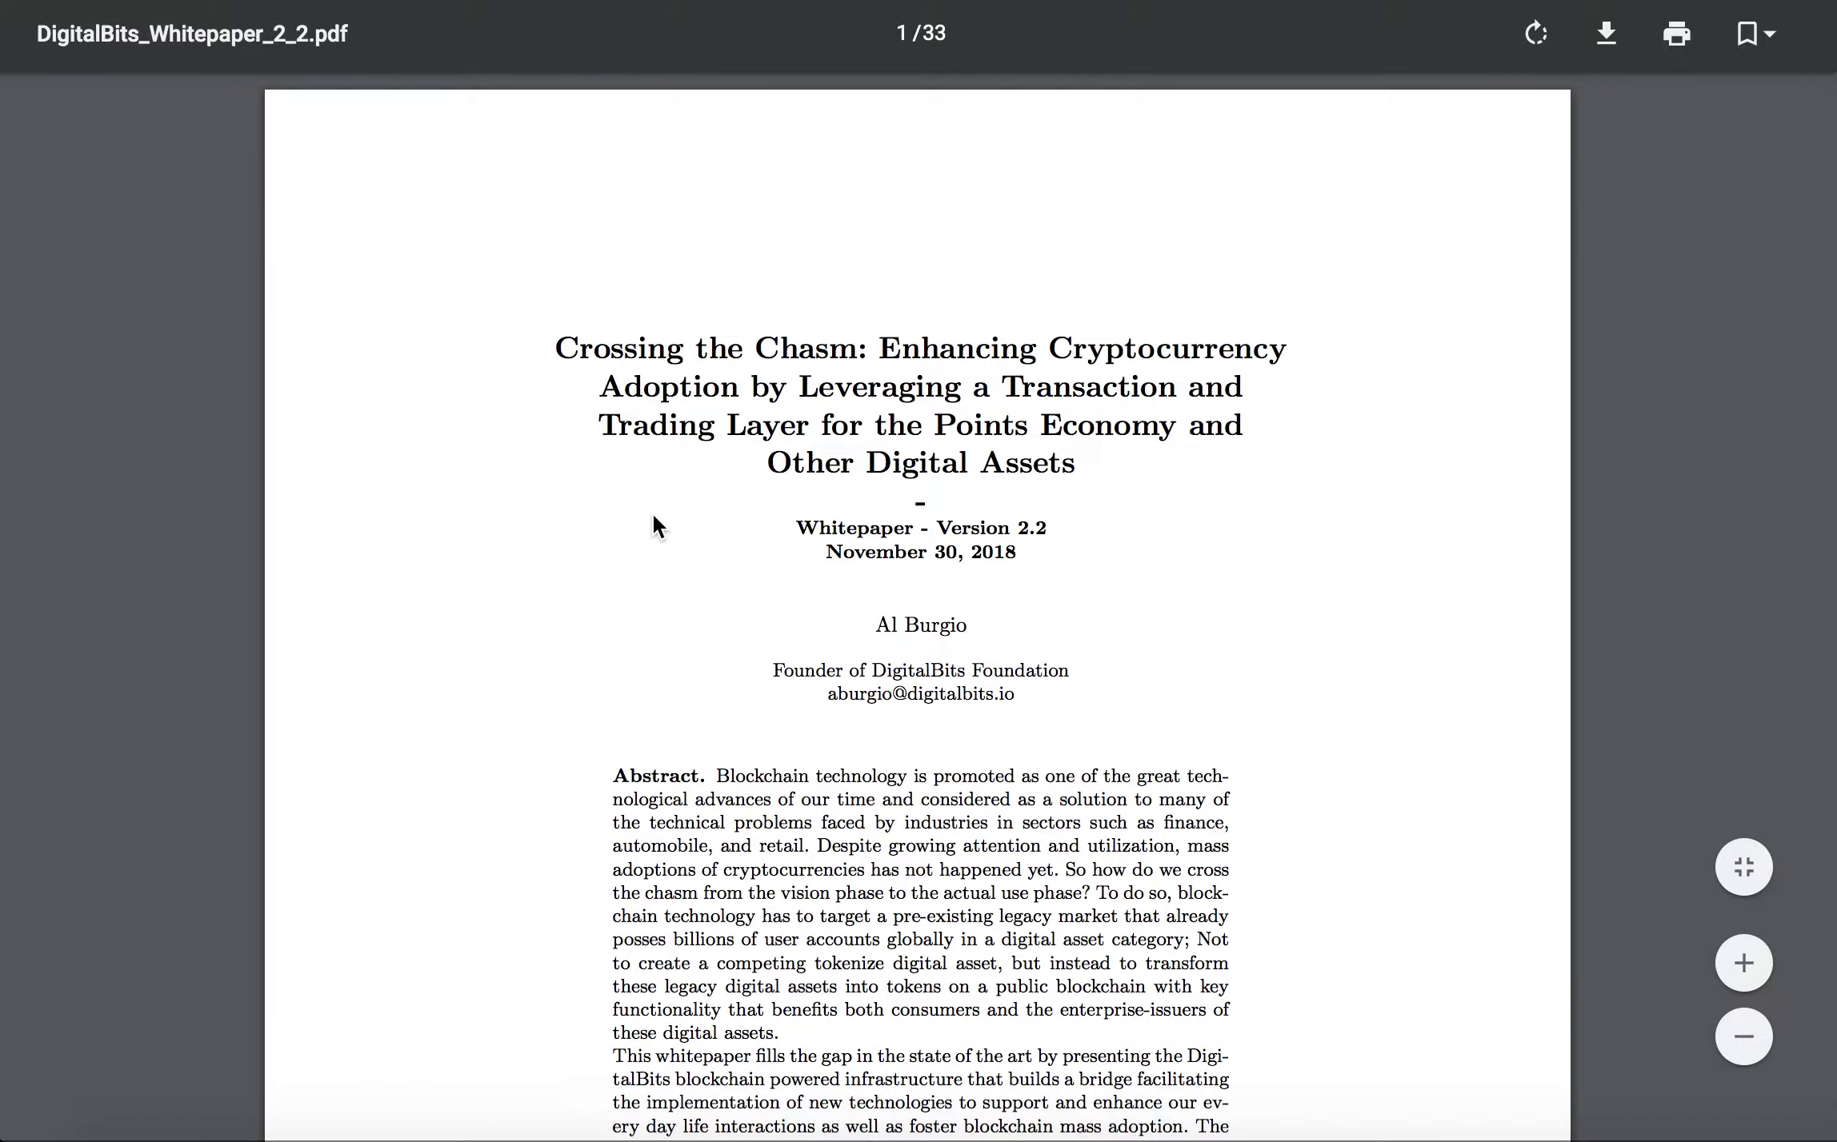
scroll(653, 512, "down", 3)
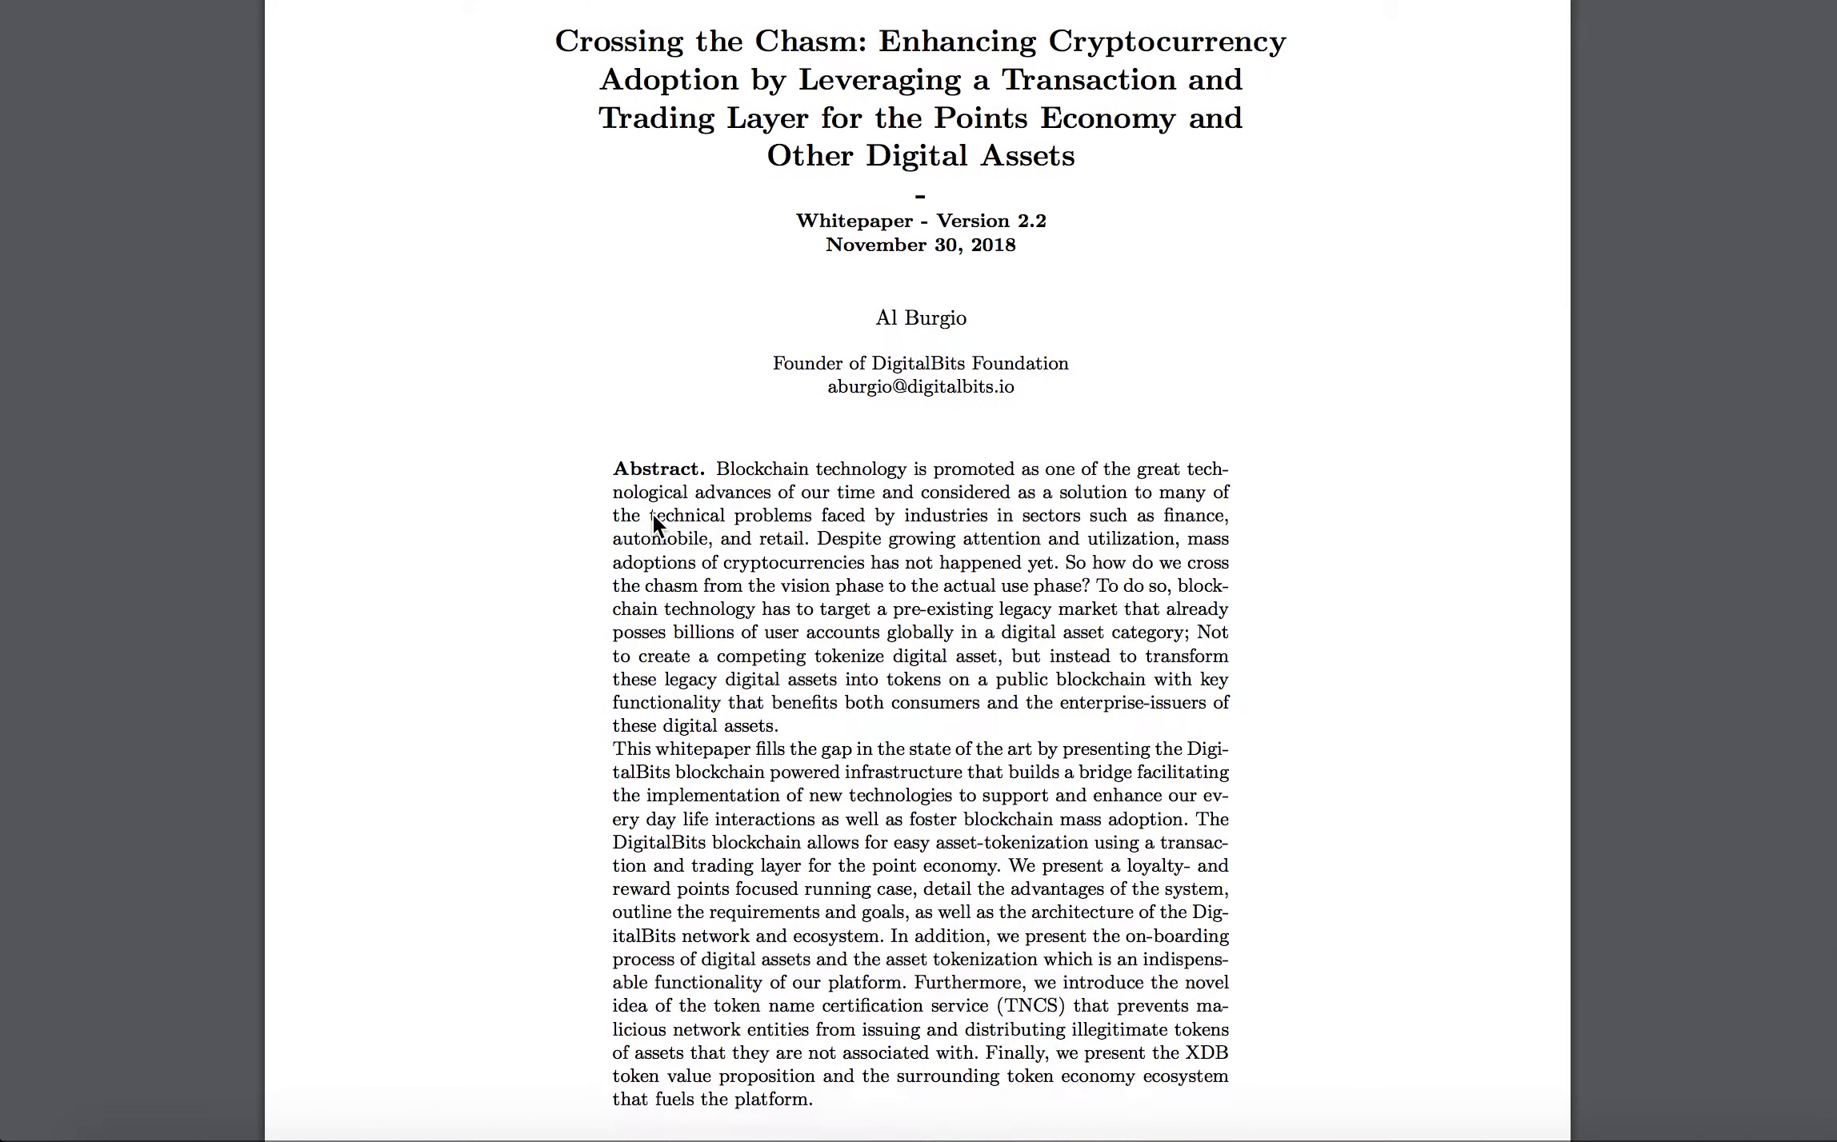
scroll(653, 514, "down", 2)
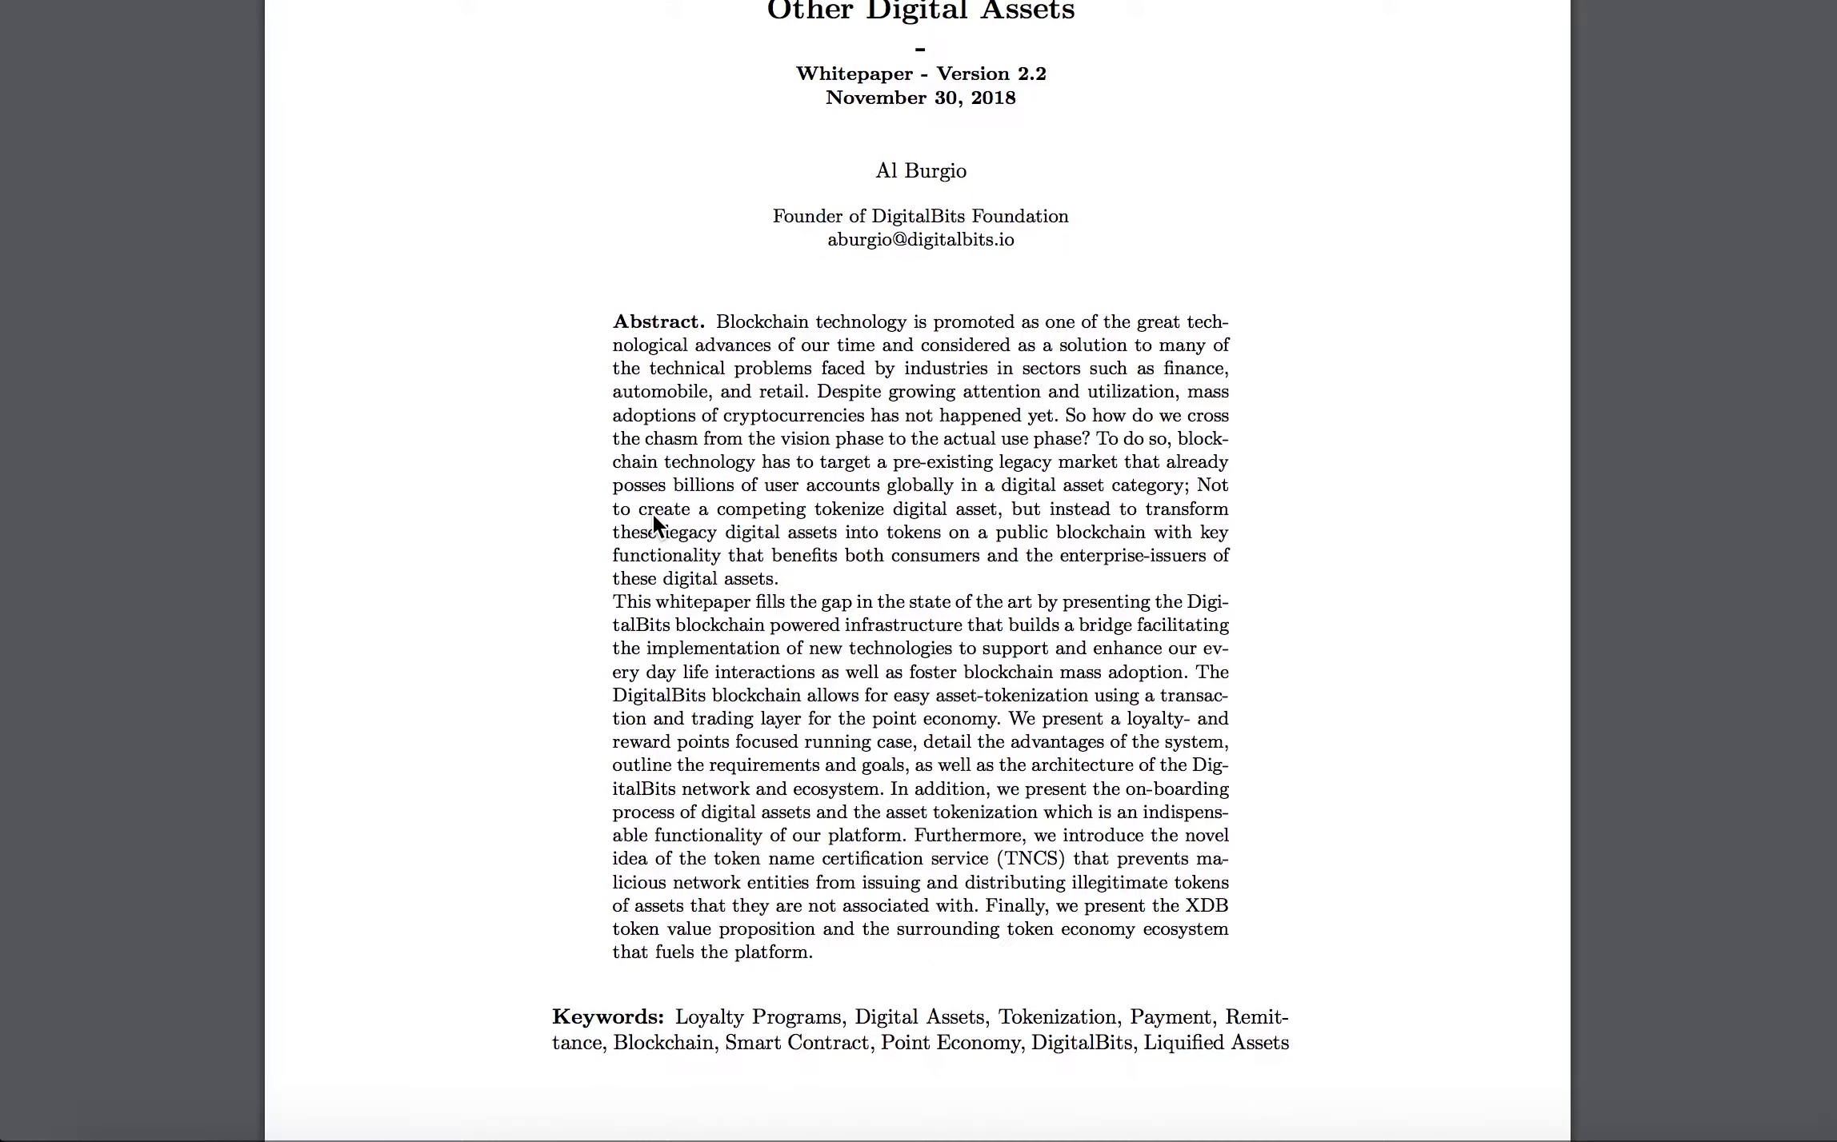
scroll(652, 513, "down", 4)
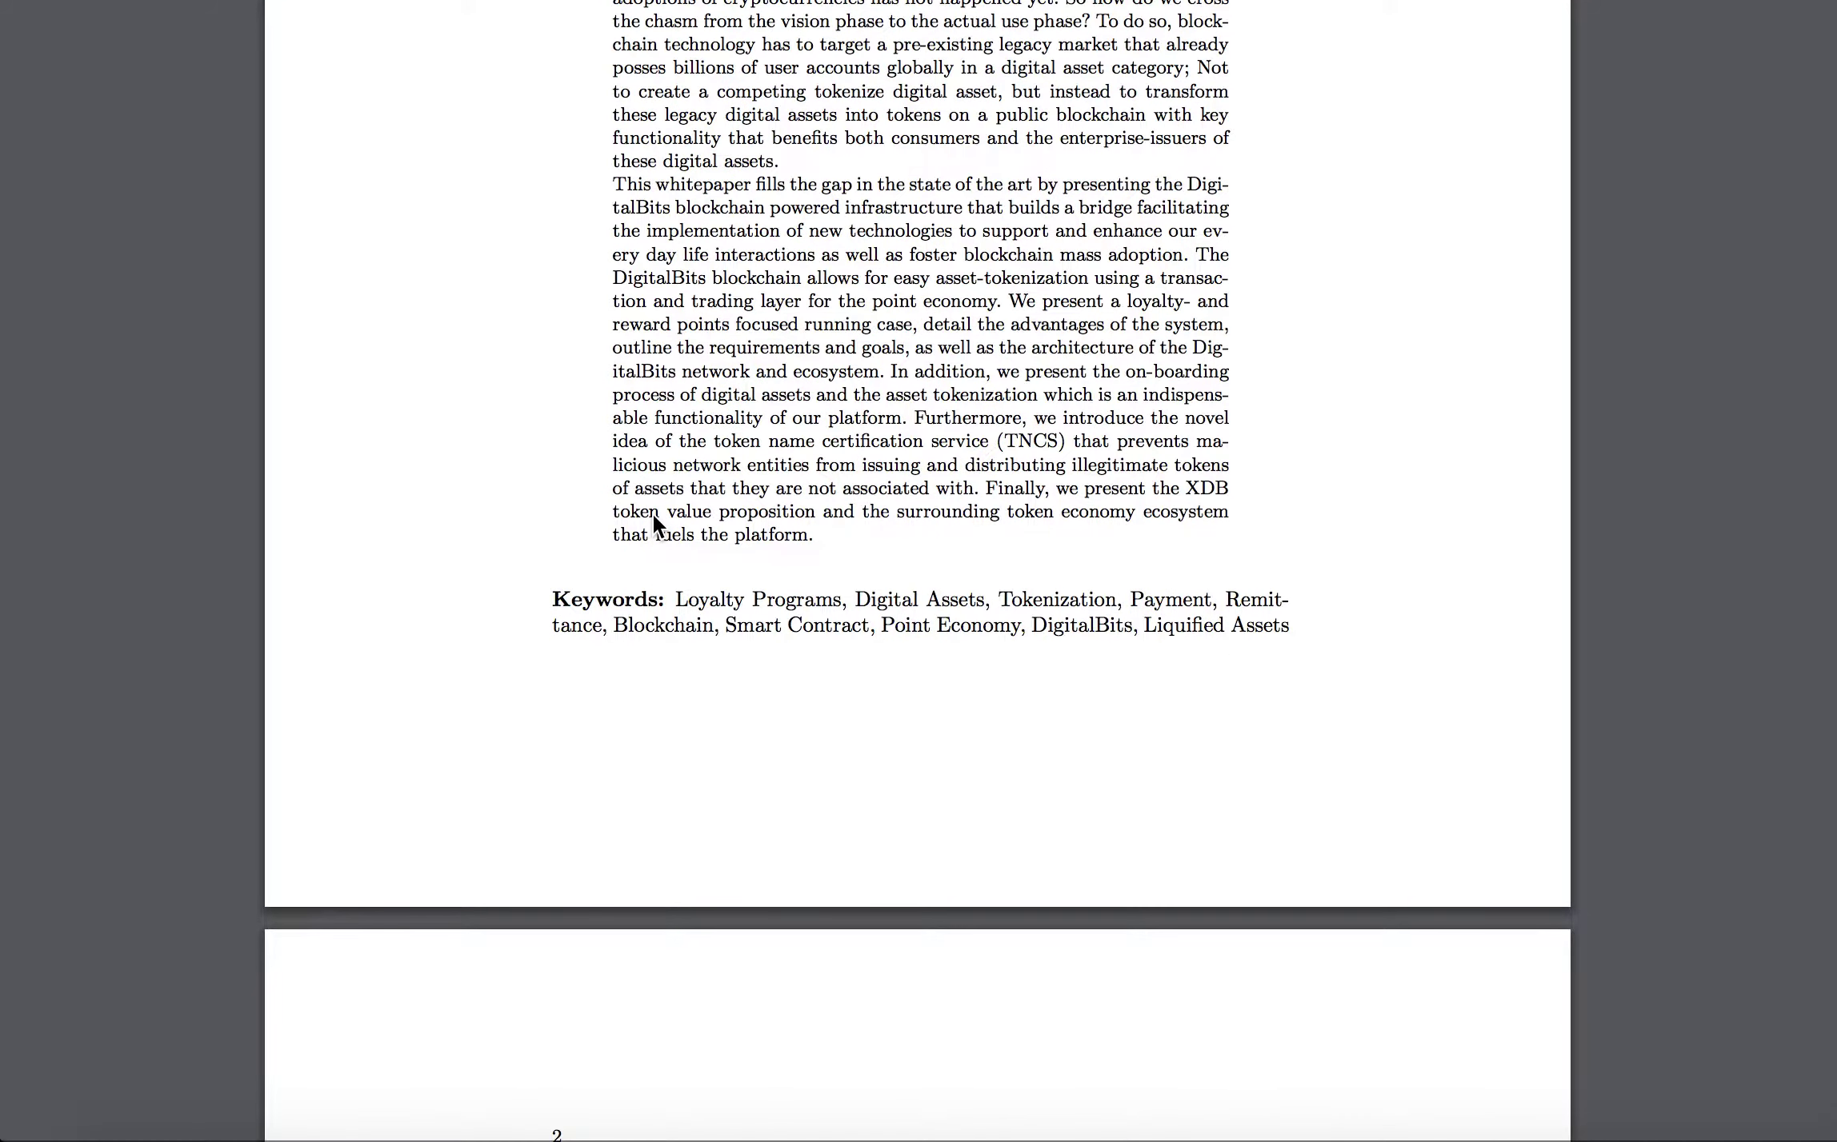
scroll(653, 514, "down", 2)
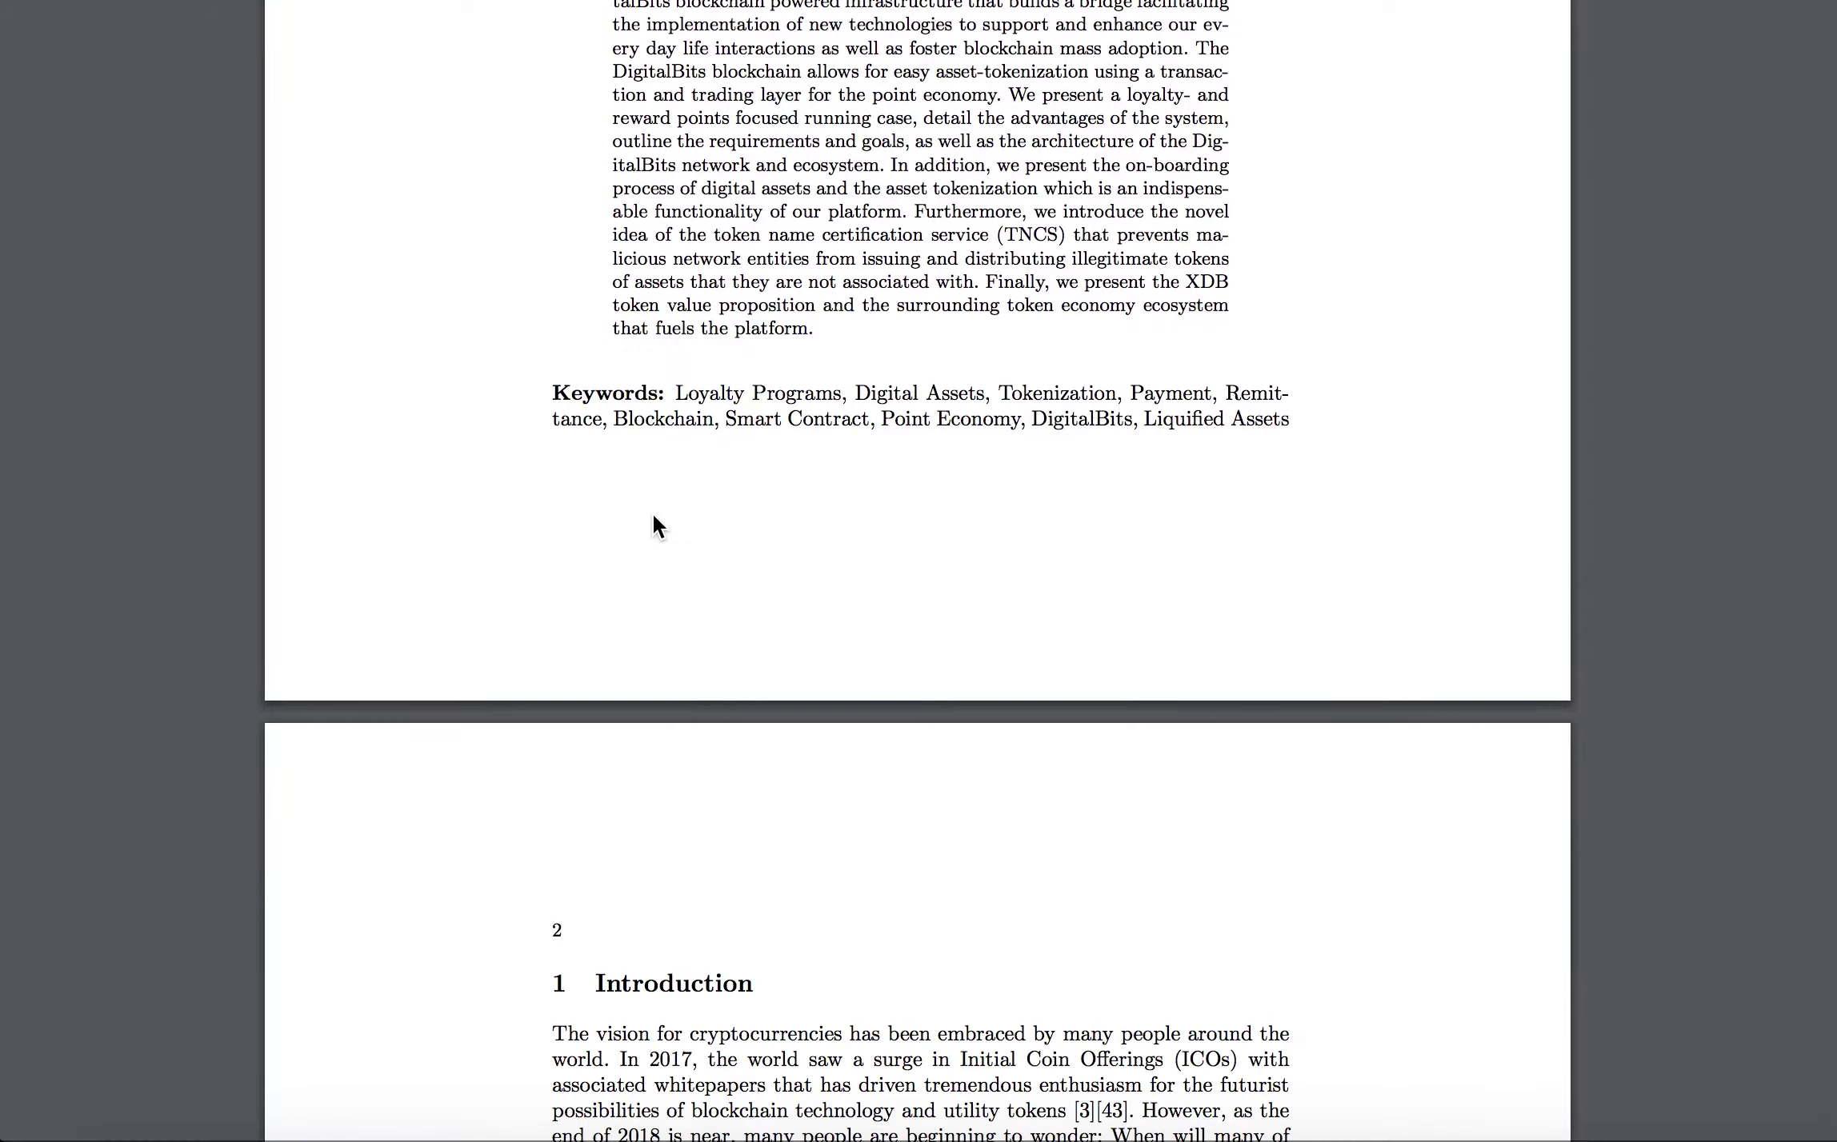
scroll(653, 512, "down", 1)
scroll(652, 524, "down", 2)
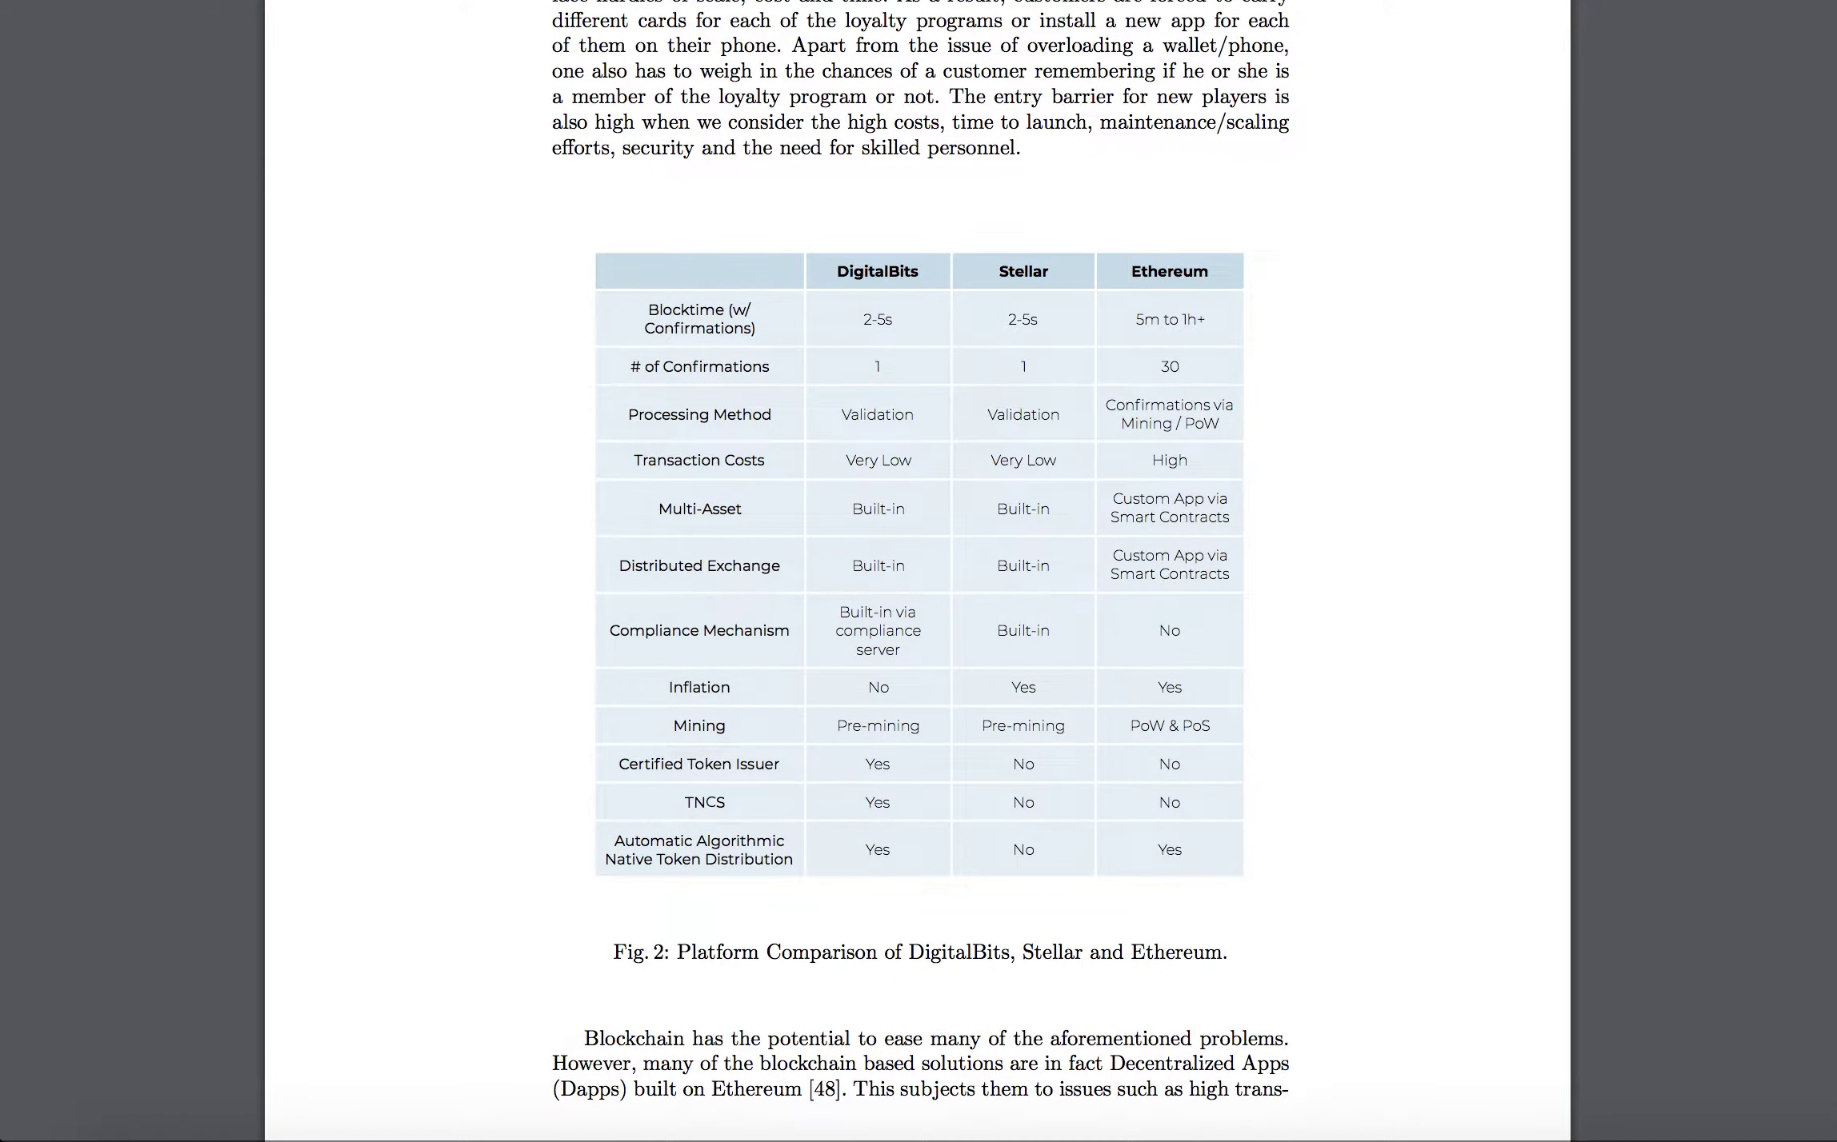
scroll(981, 632, "down", 2)
scroll(980, 631, "down", 5)
scroll(981, 631, "down", 7)
scroll(981, 632, "down", 1)
scroll(980, 632, "down", 4)
scroll(980, 632, "down", 3)
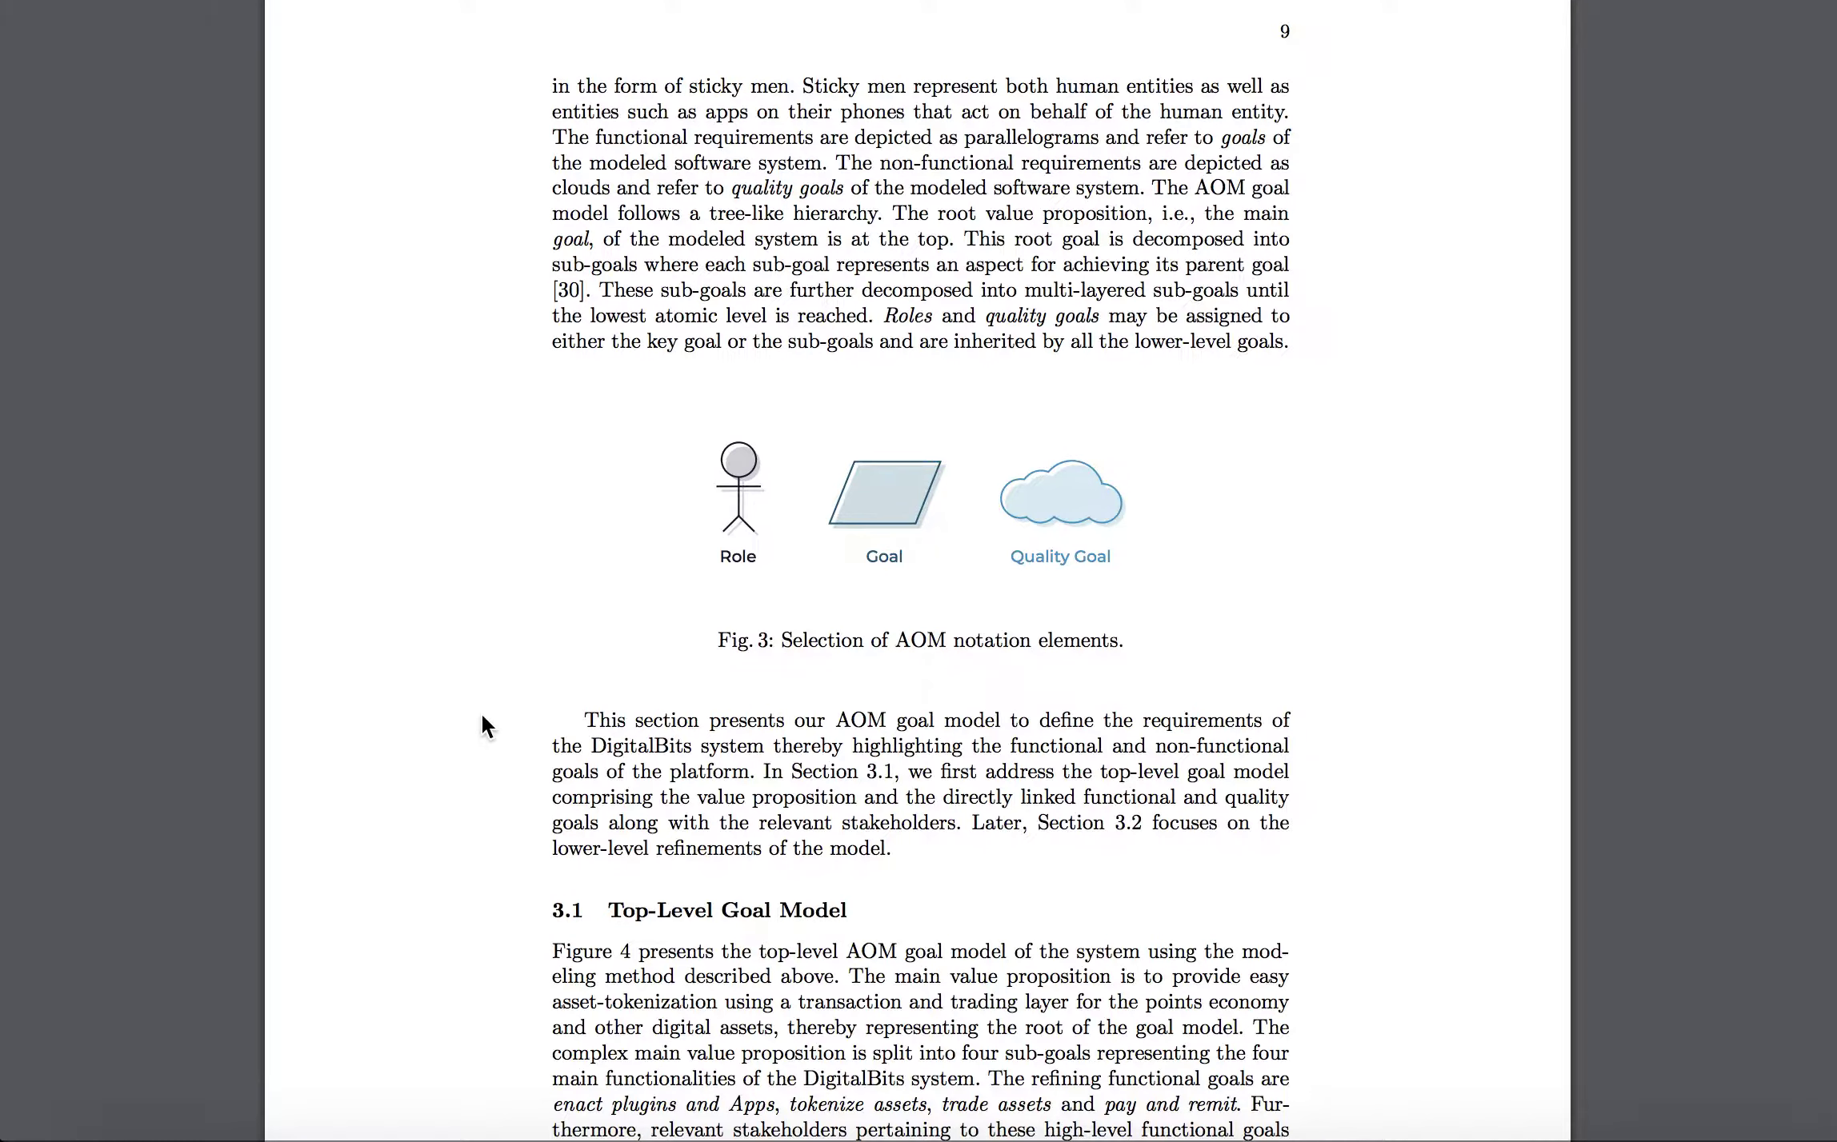
scroll(482, 716, "down", 5)
scroll(483, 716, "down", 3)
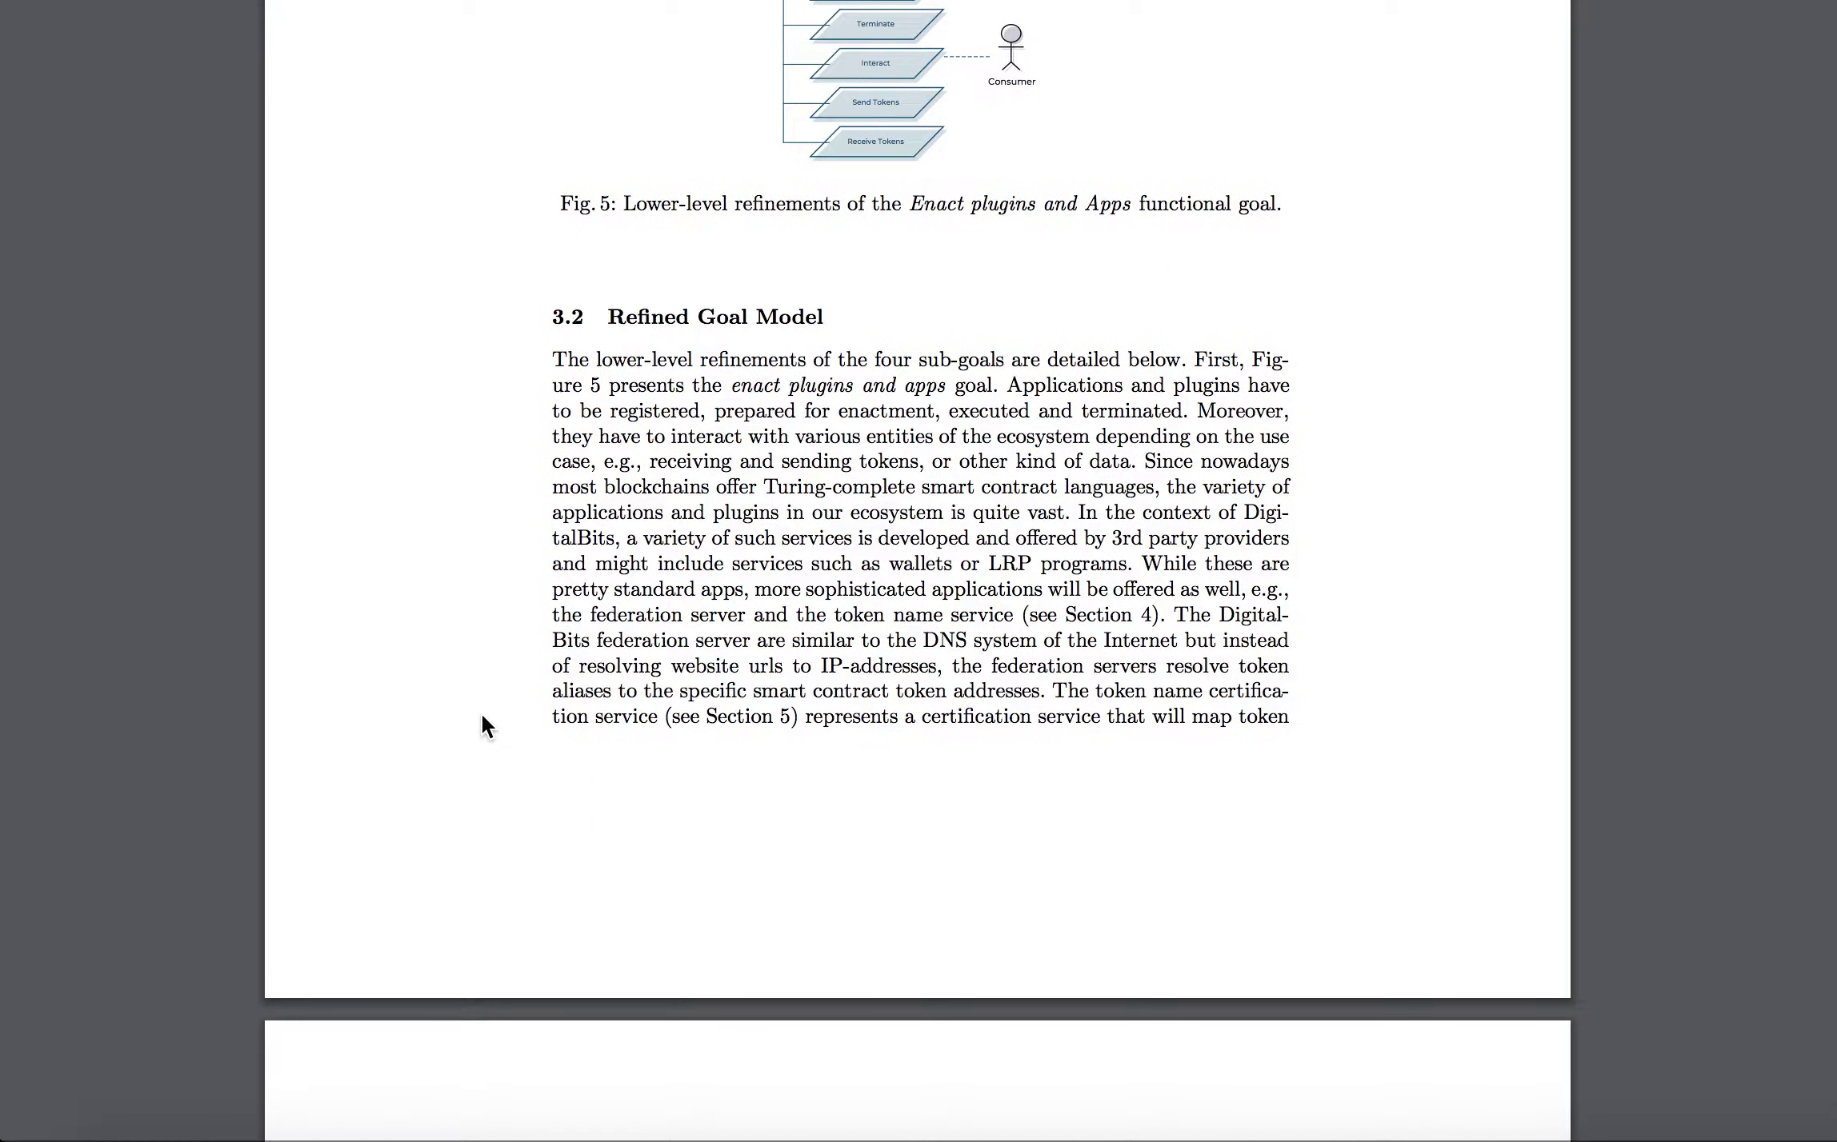
scroll(482, 712, "down", 1)
scroll(481, 712, "down", 3)
scroll(480, 713, "down", 10)
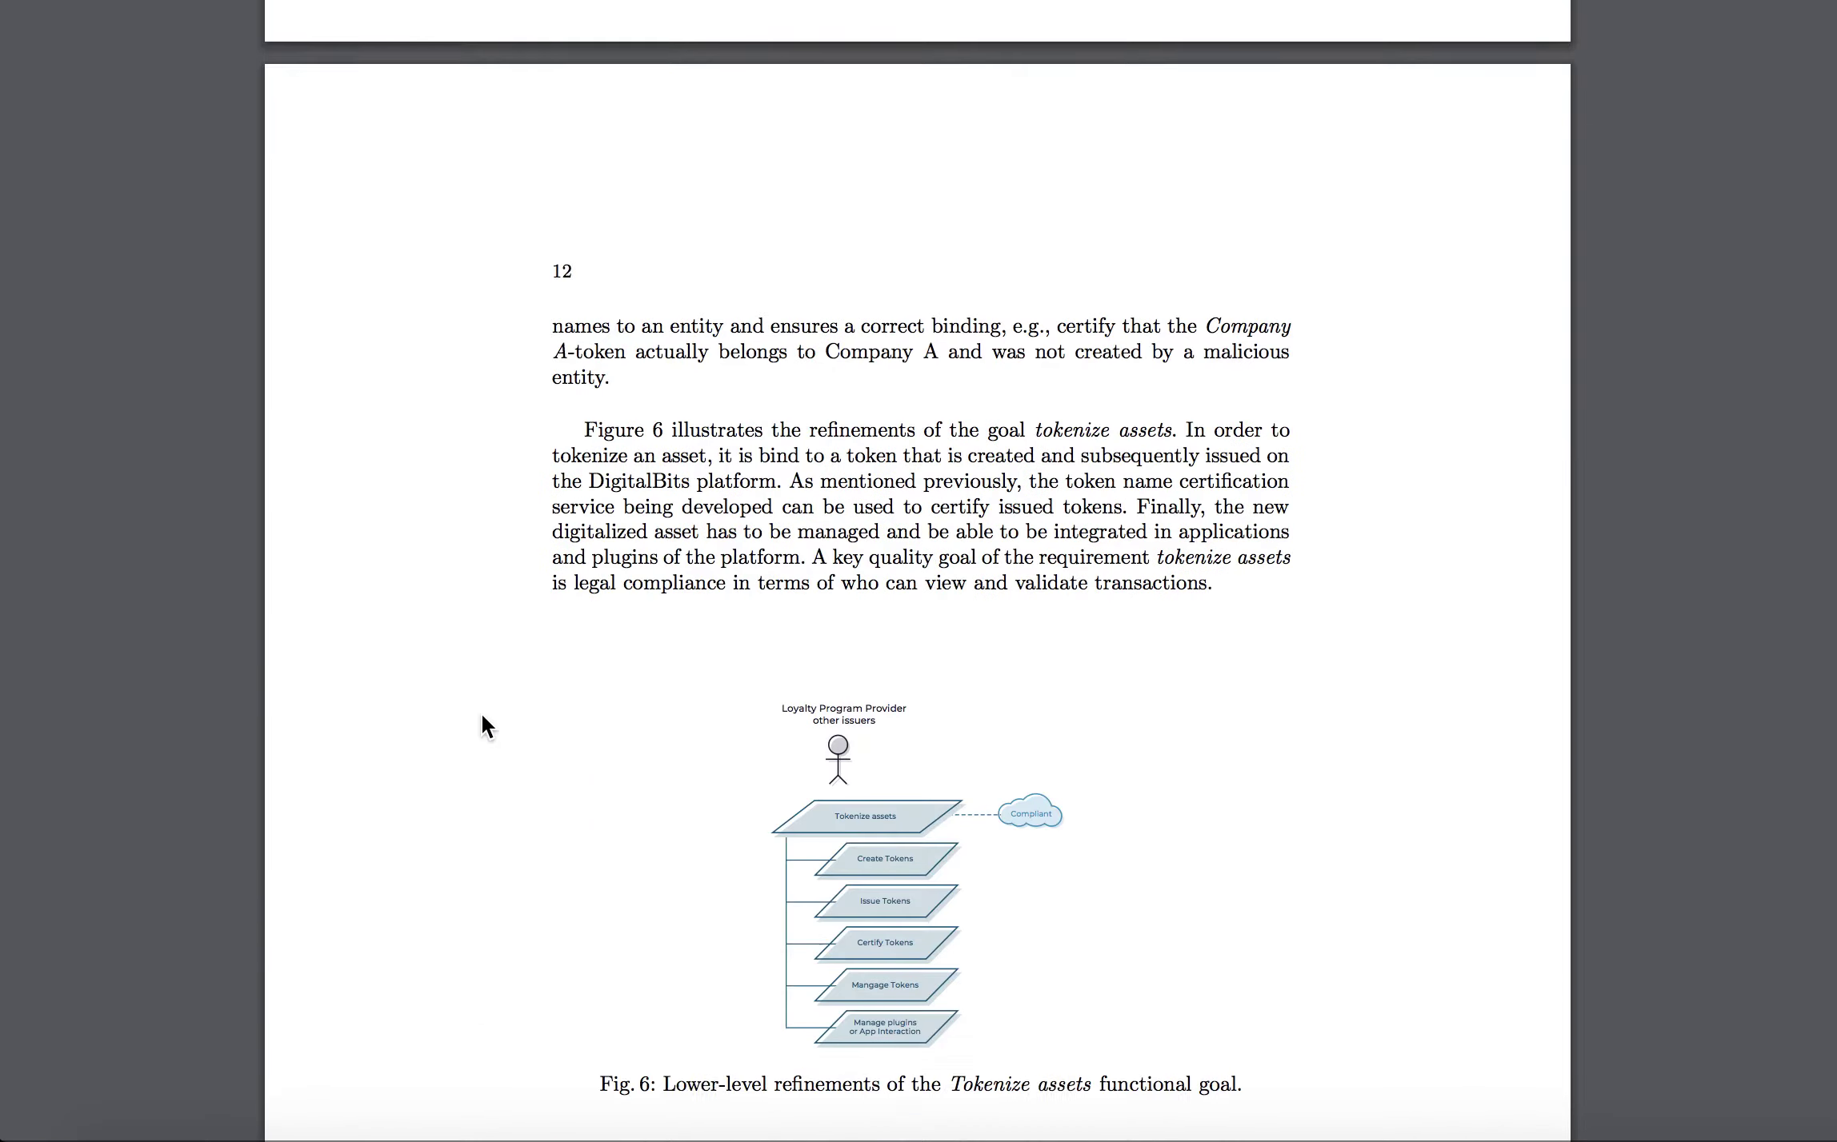
scroll(481, 724, "down", 3)
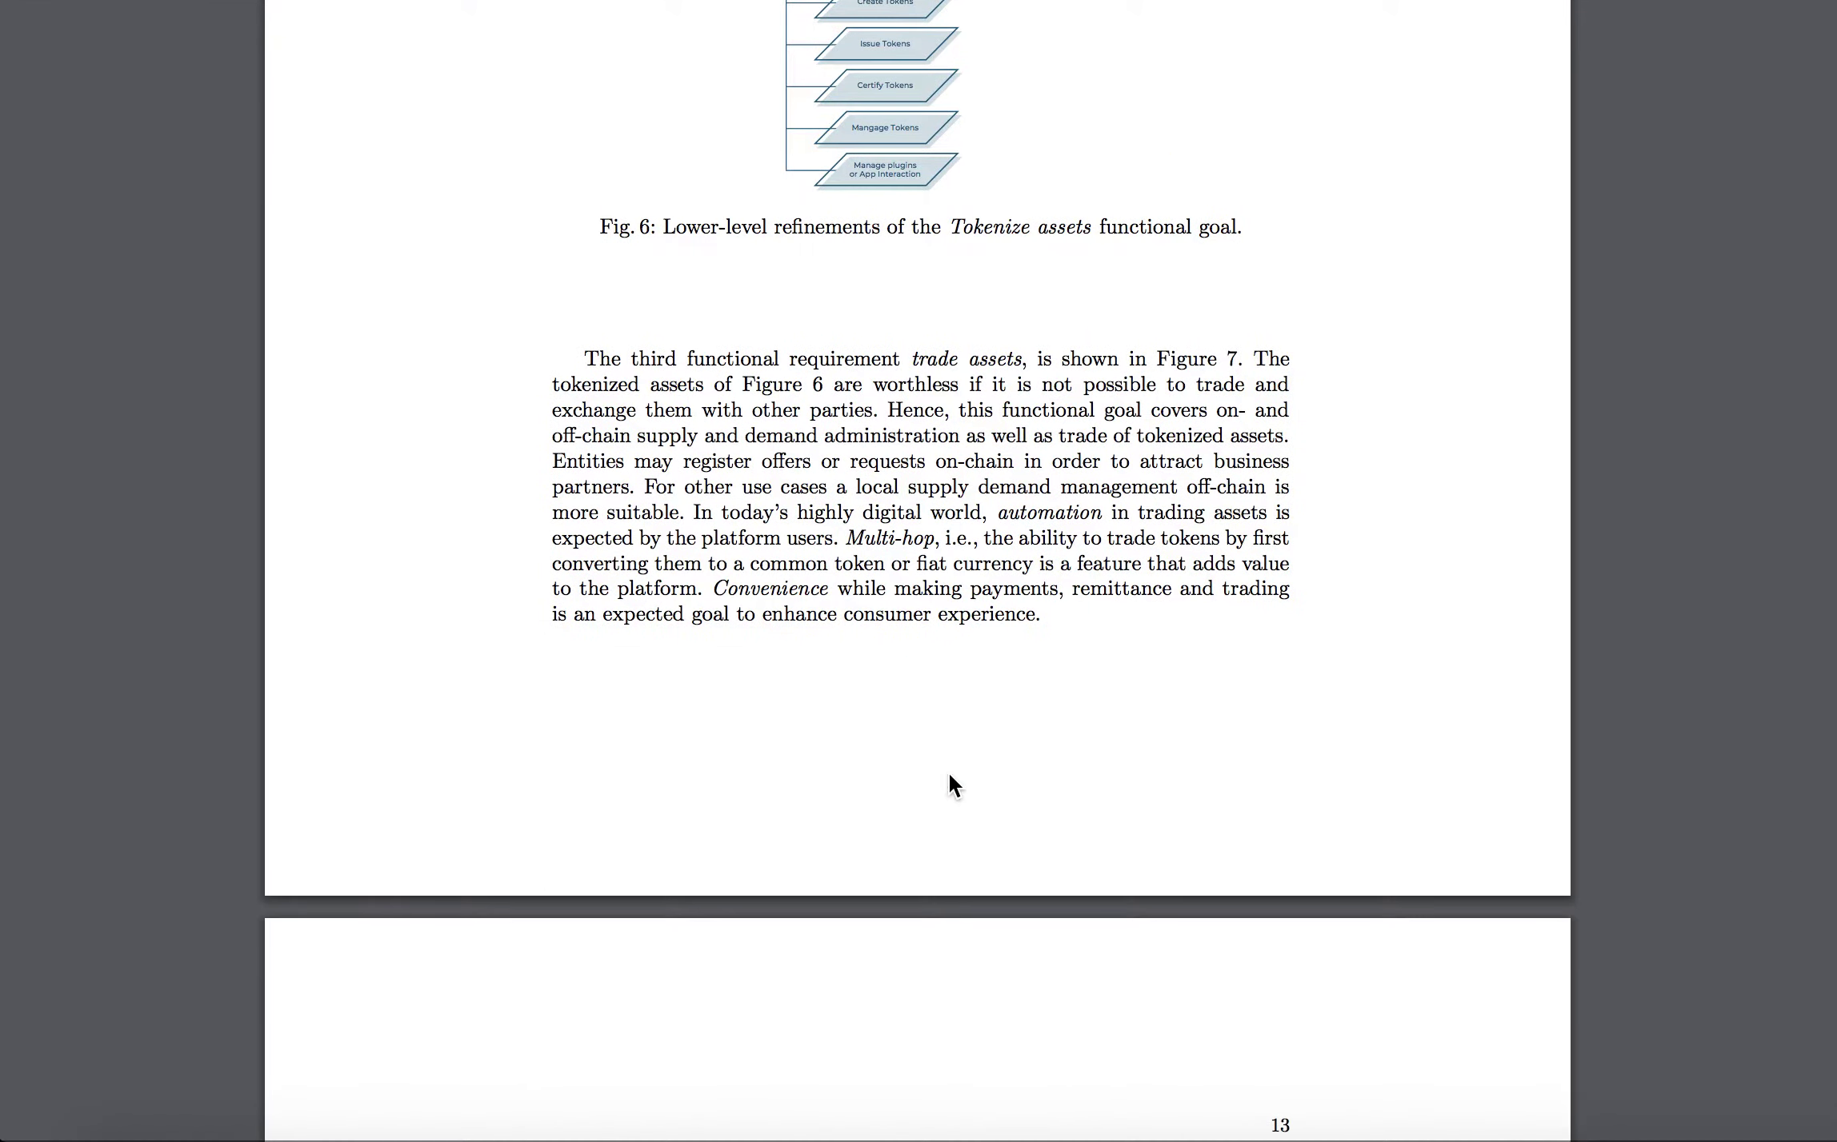
scroll(948, 786, "down", 1)
scroll(949, 785, "down", 3)
scroll(950, 786, "down", 2)
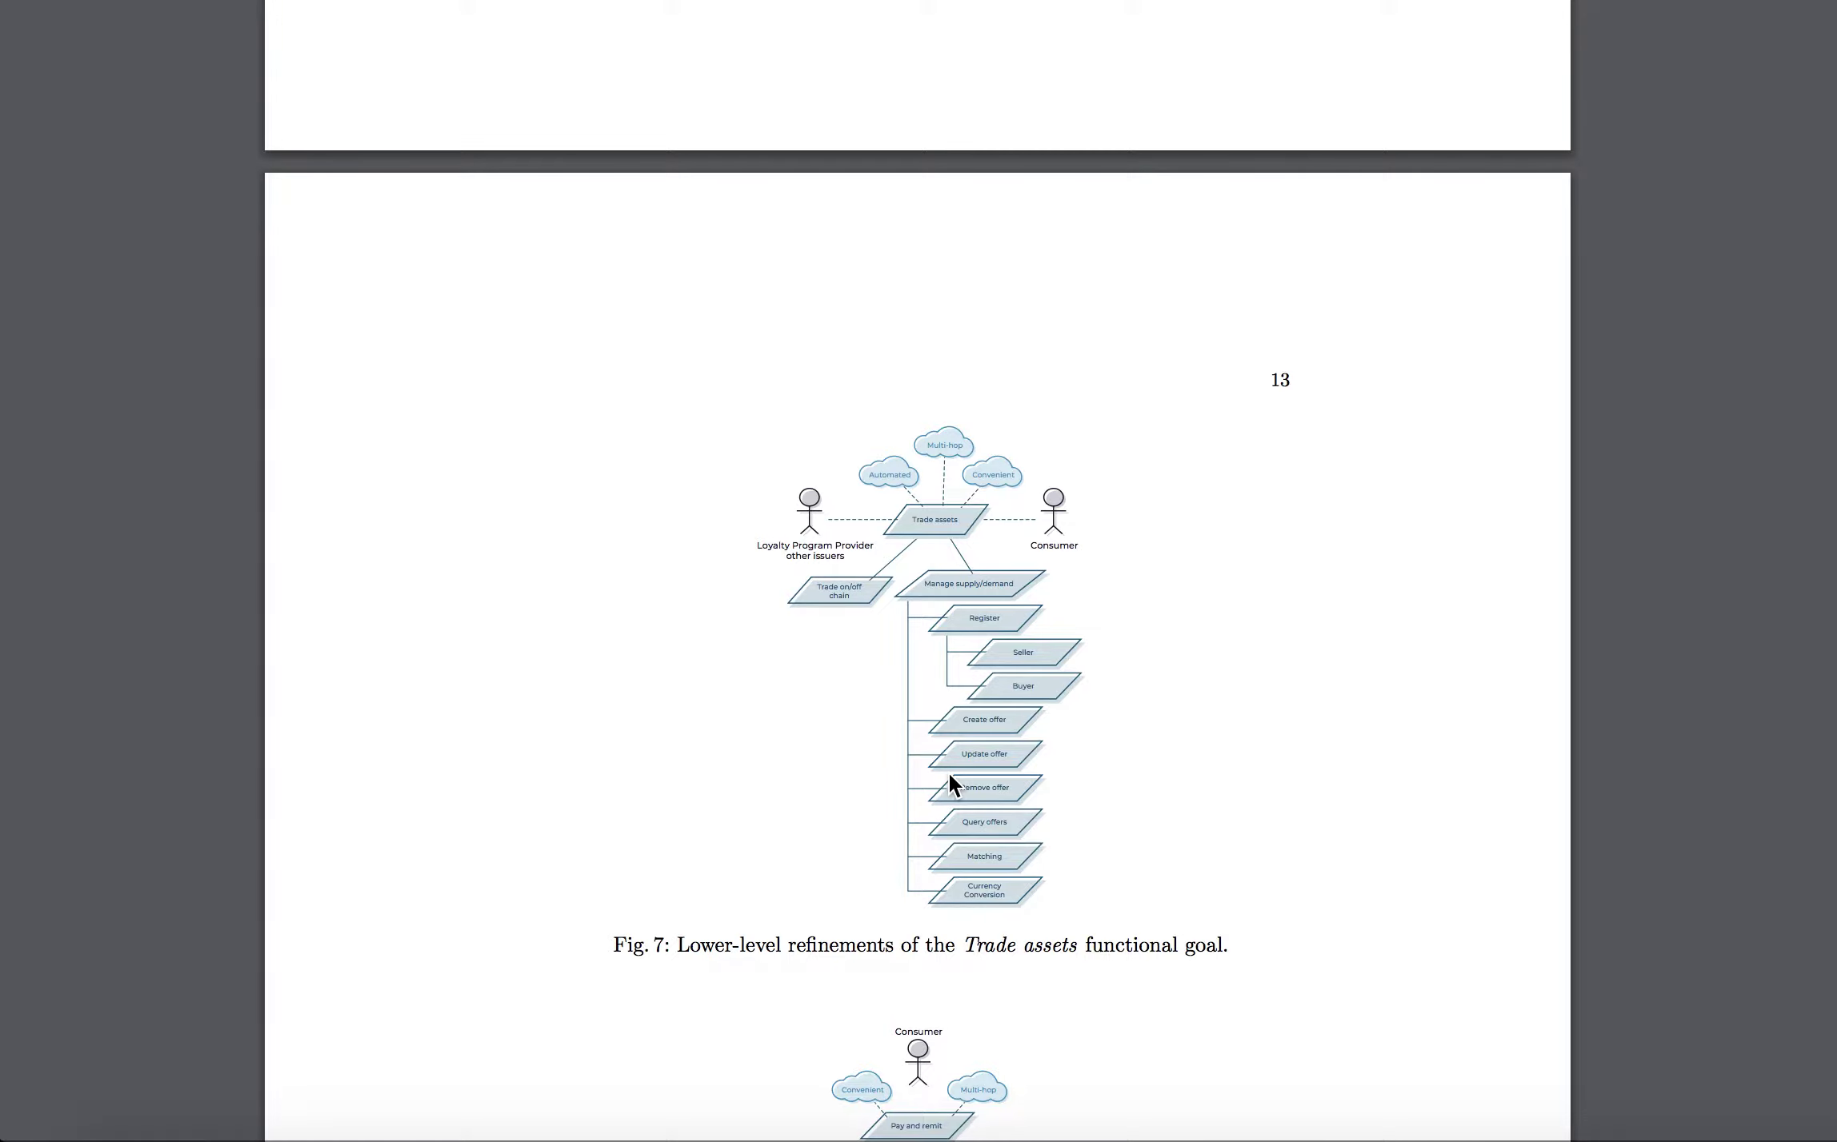
scroll(949, 776, "down", 1)
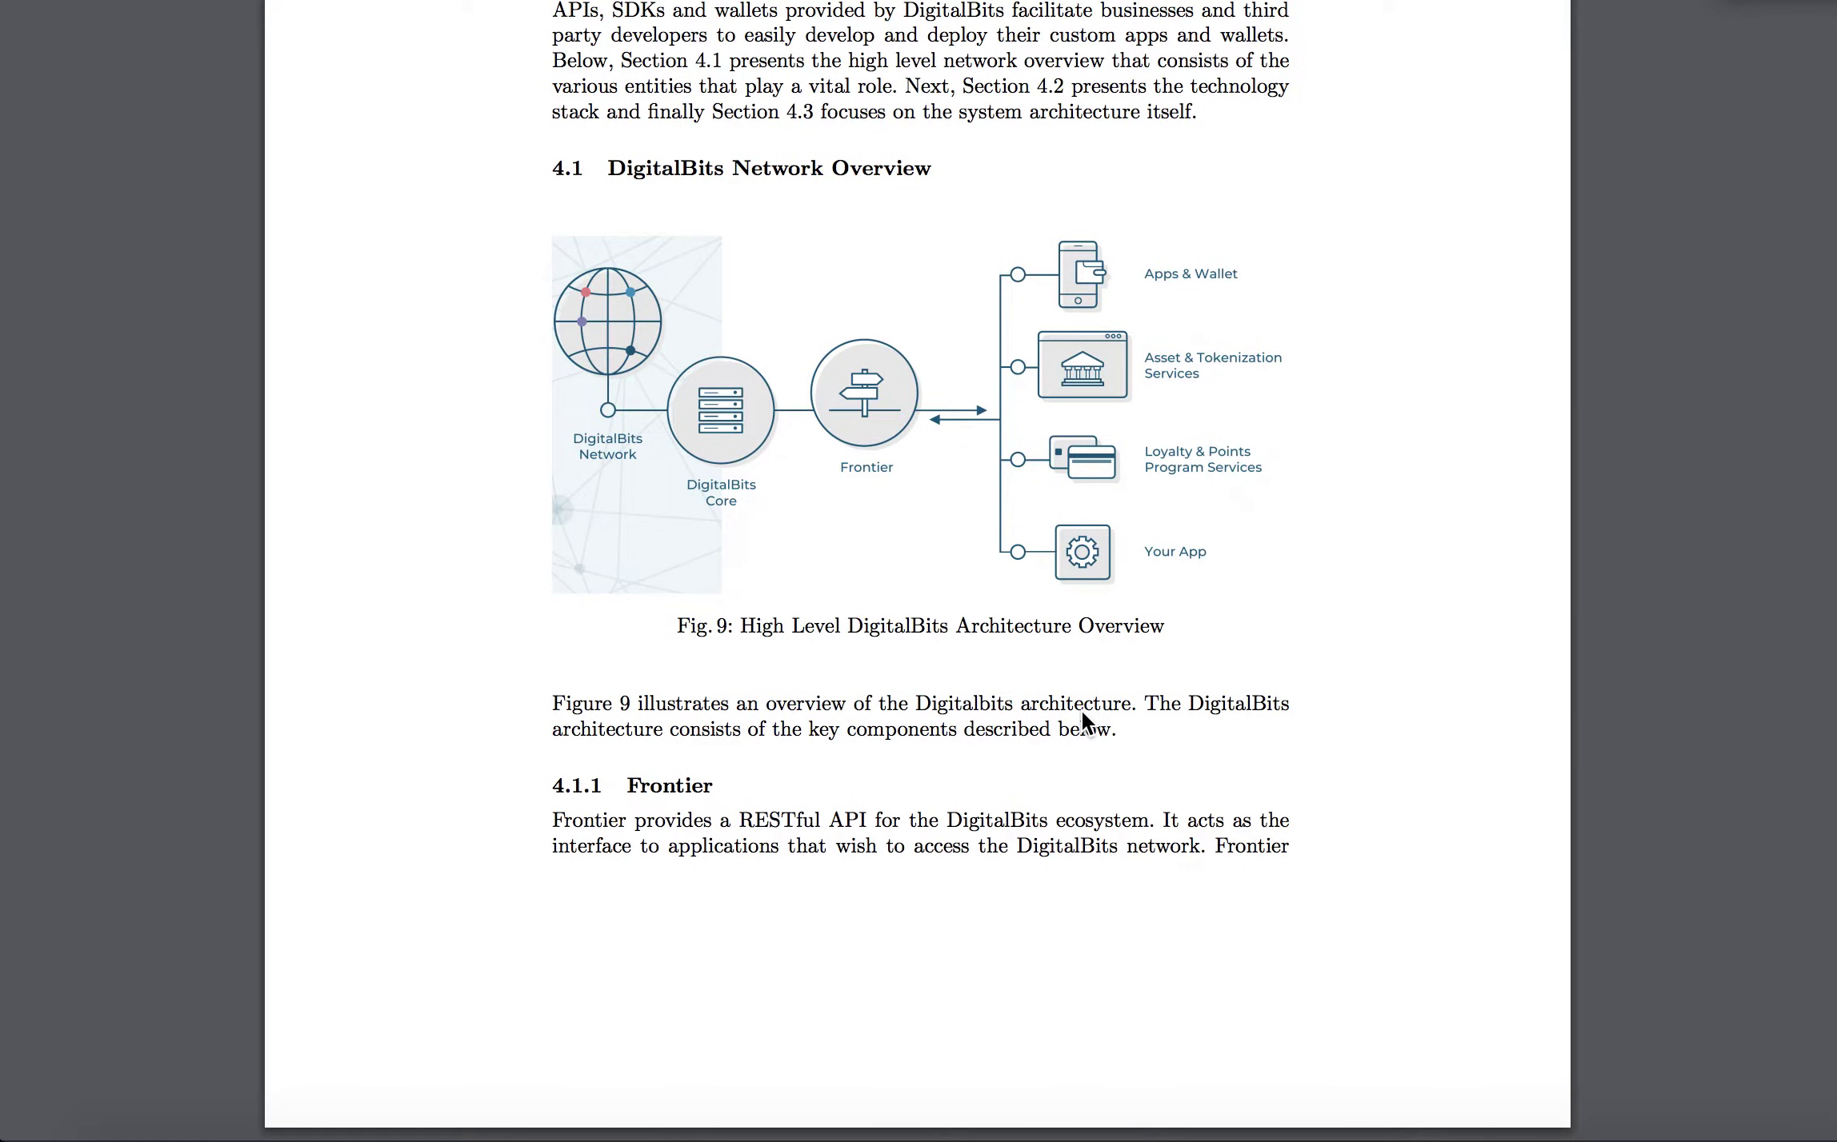
scroll(1080, 709, "down", 1)
scroll(1081, 719, "down", 2)
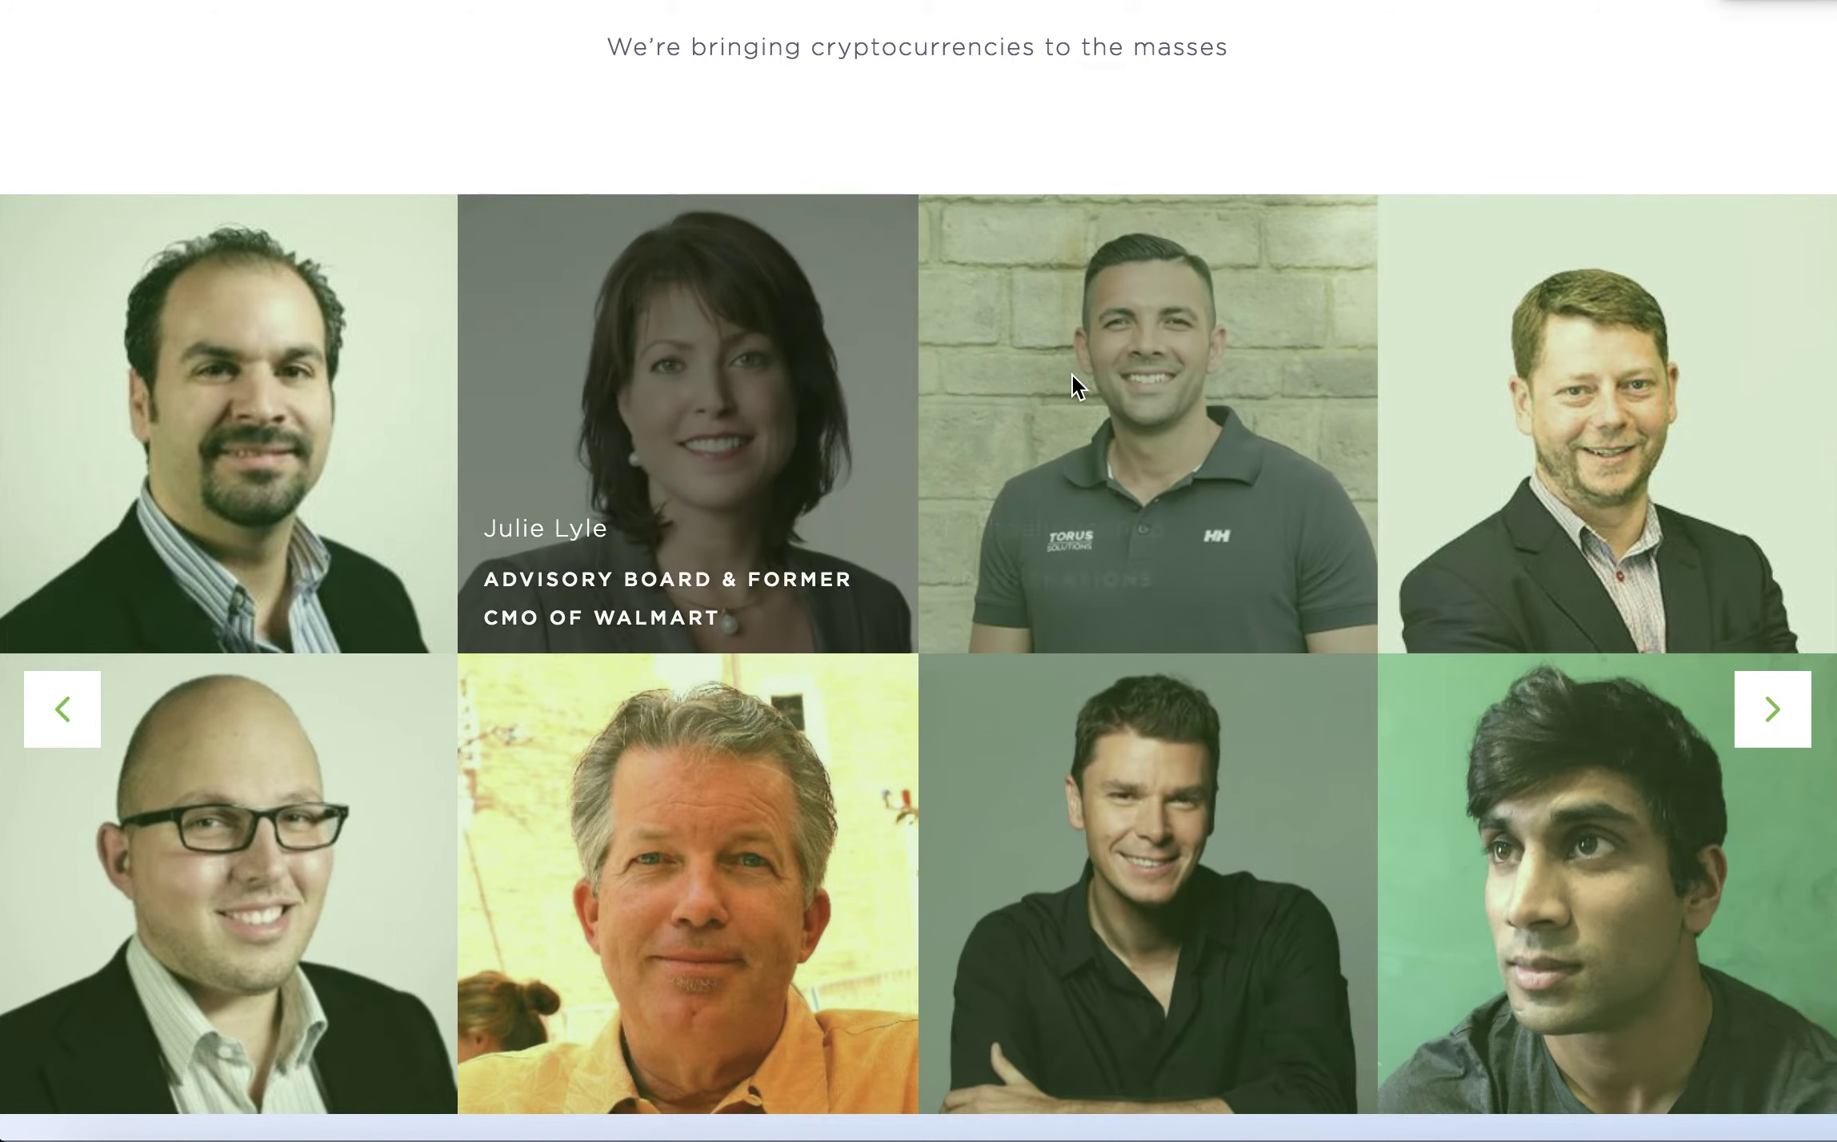
scroll(1077, 384, "down", 1)
Step: Advance the DigitalBits team carousel to show the next set of team members
left_click(1796, 691)
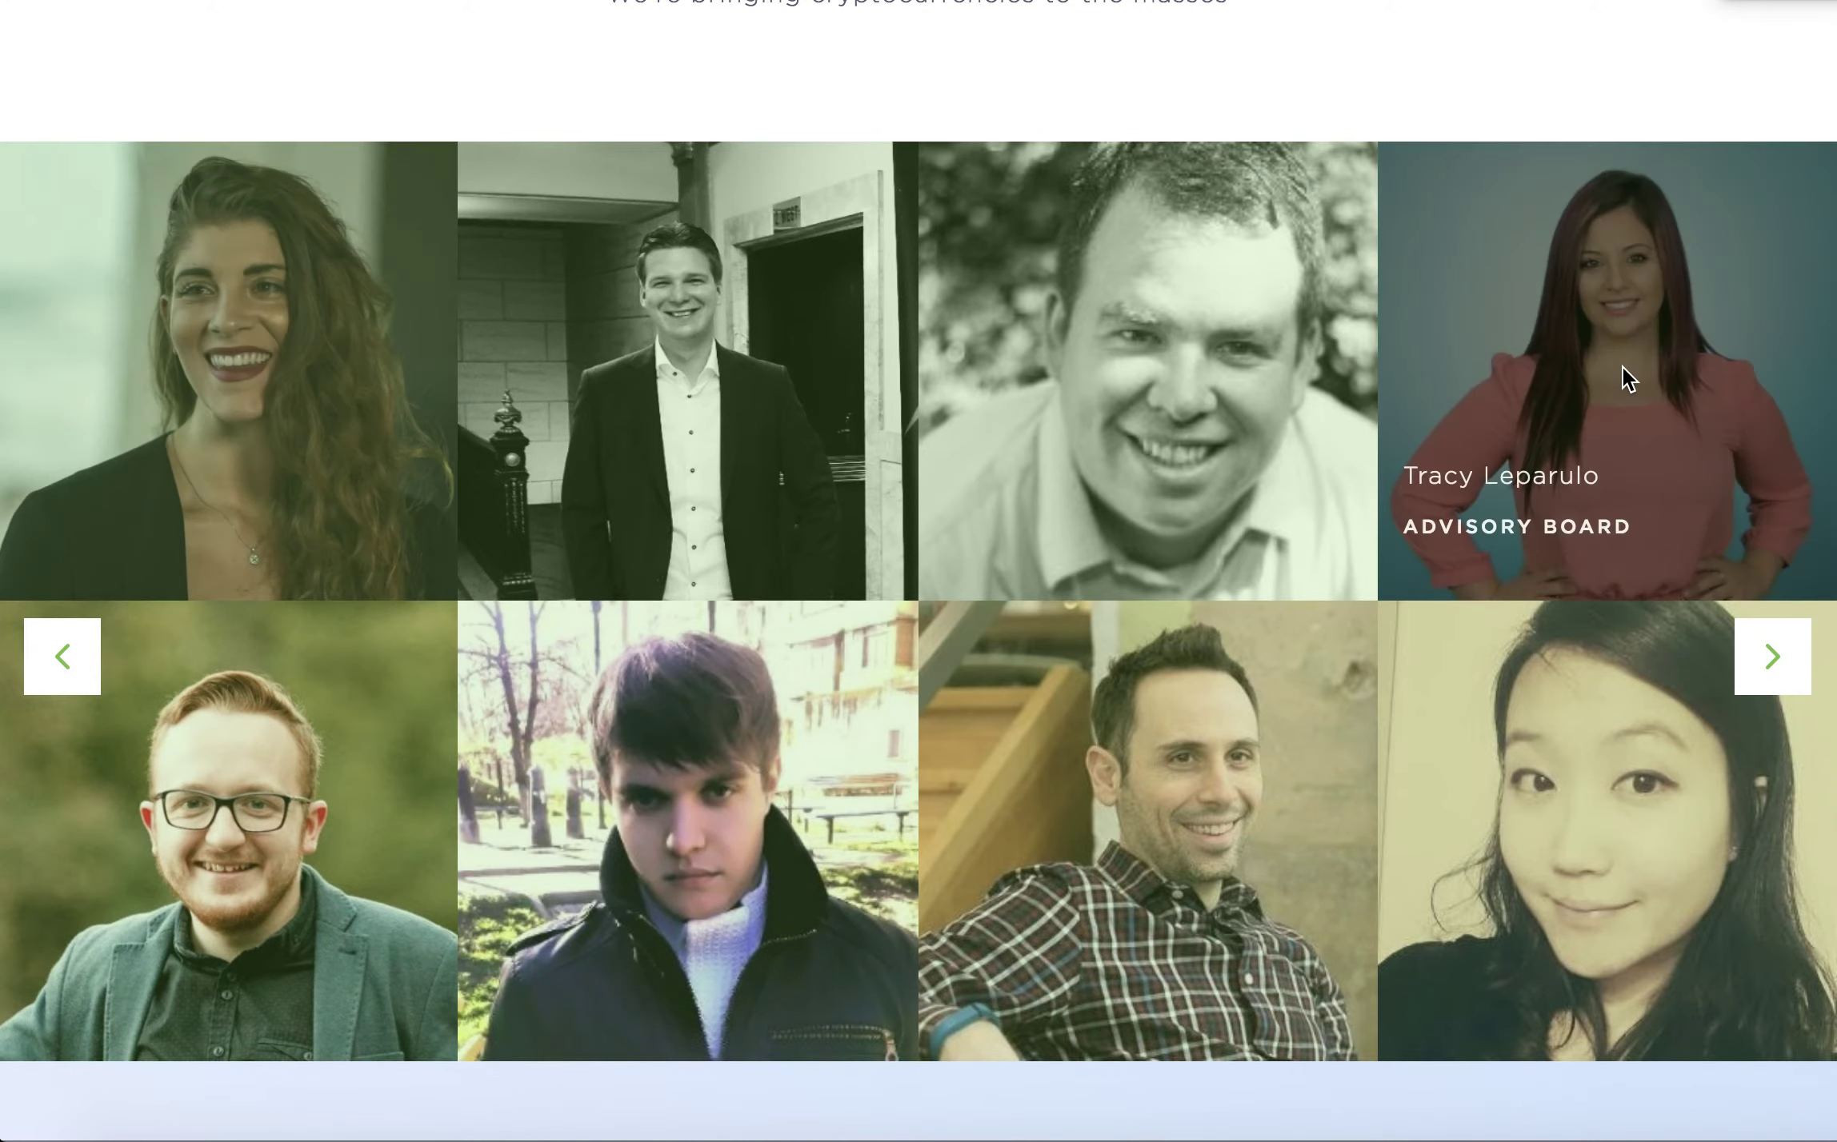
scroll(640, 423, "up", 5)
scroll(636, 435, "up", 4)
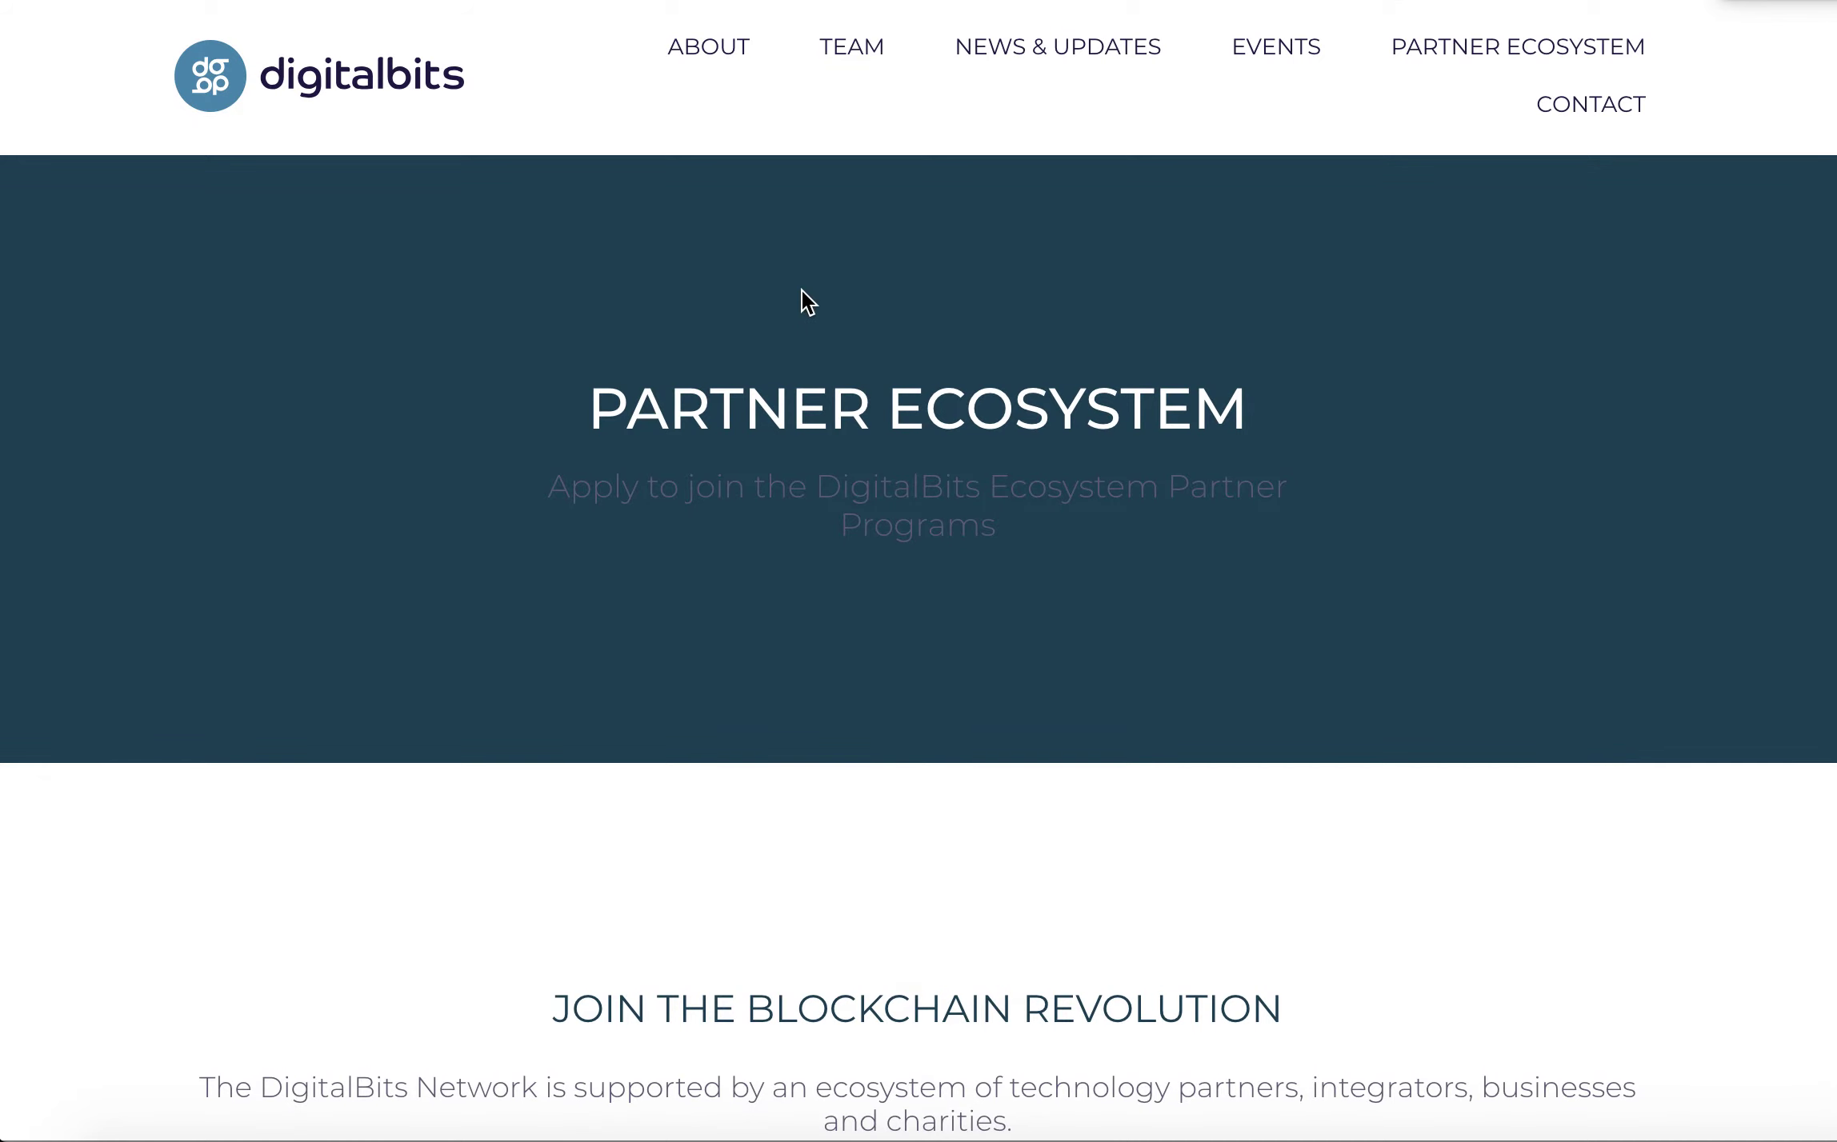
scroll(794, 303, "down", 1)
scroll(792, 302, "down", 4)
scroll(788, 302, "down", 4)
scroll(789, 302, "down", 3)
scroll(788, 302, "down", 3)
scroll(788, 301, "up", 6)
scroll(788, 302, "up", 5)
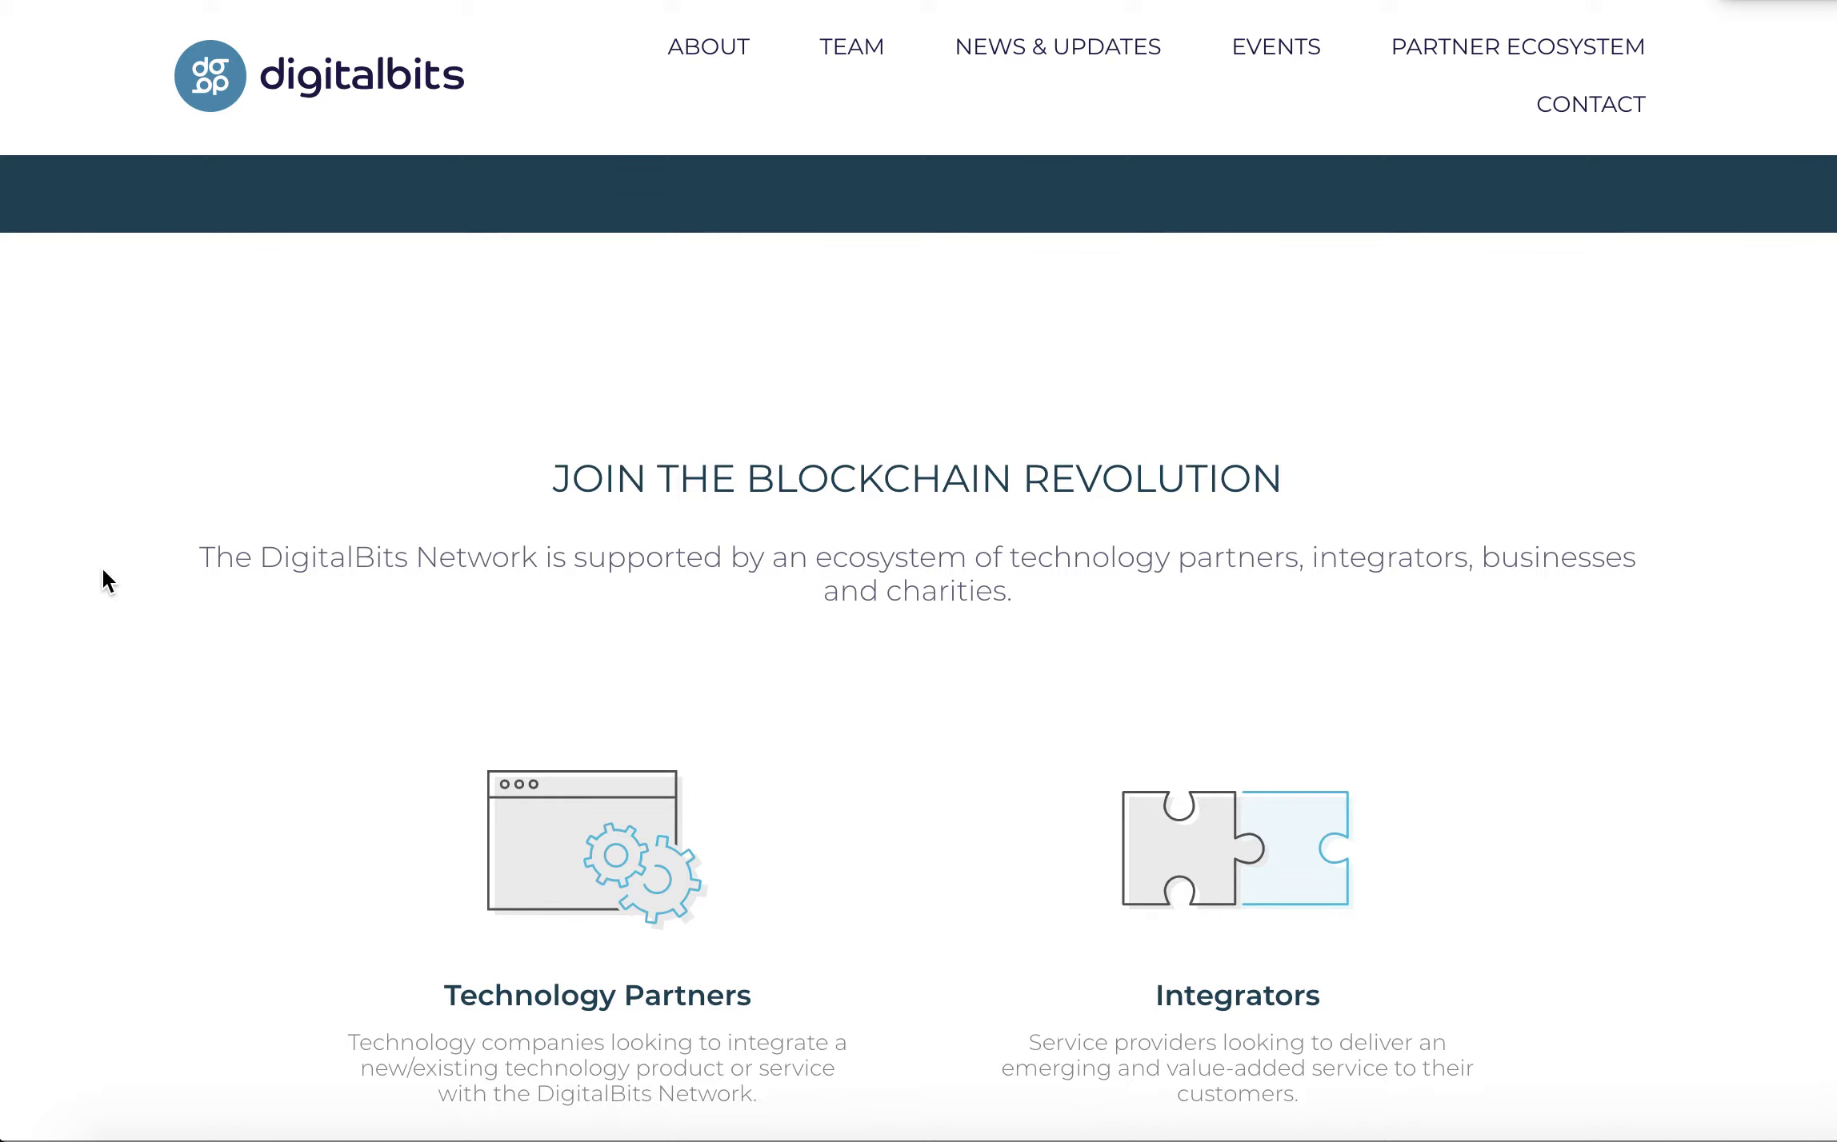
scroll(407, 469, "down", 3)
Step: Choose LEARN MORE under Technology Partners to reach the partner program sign-up page
left_click(590, 863)
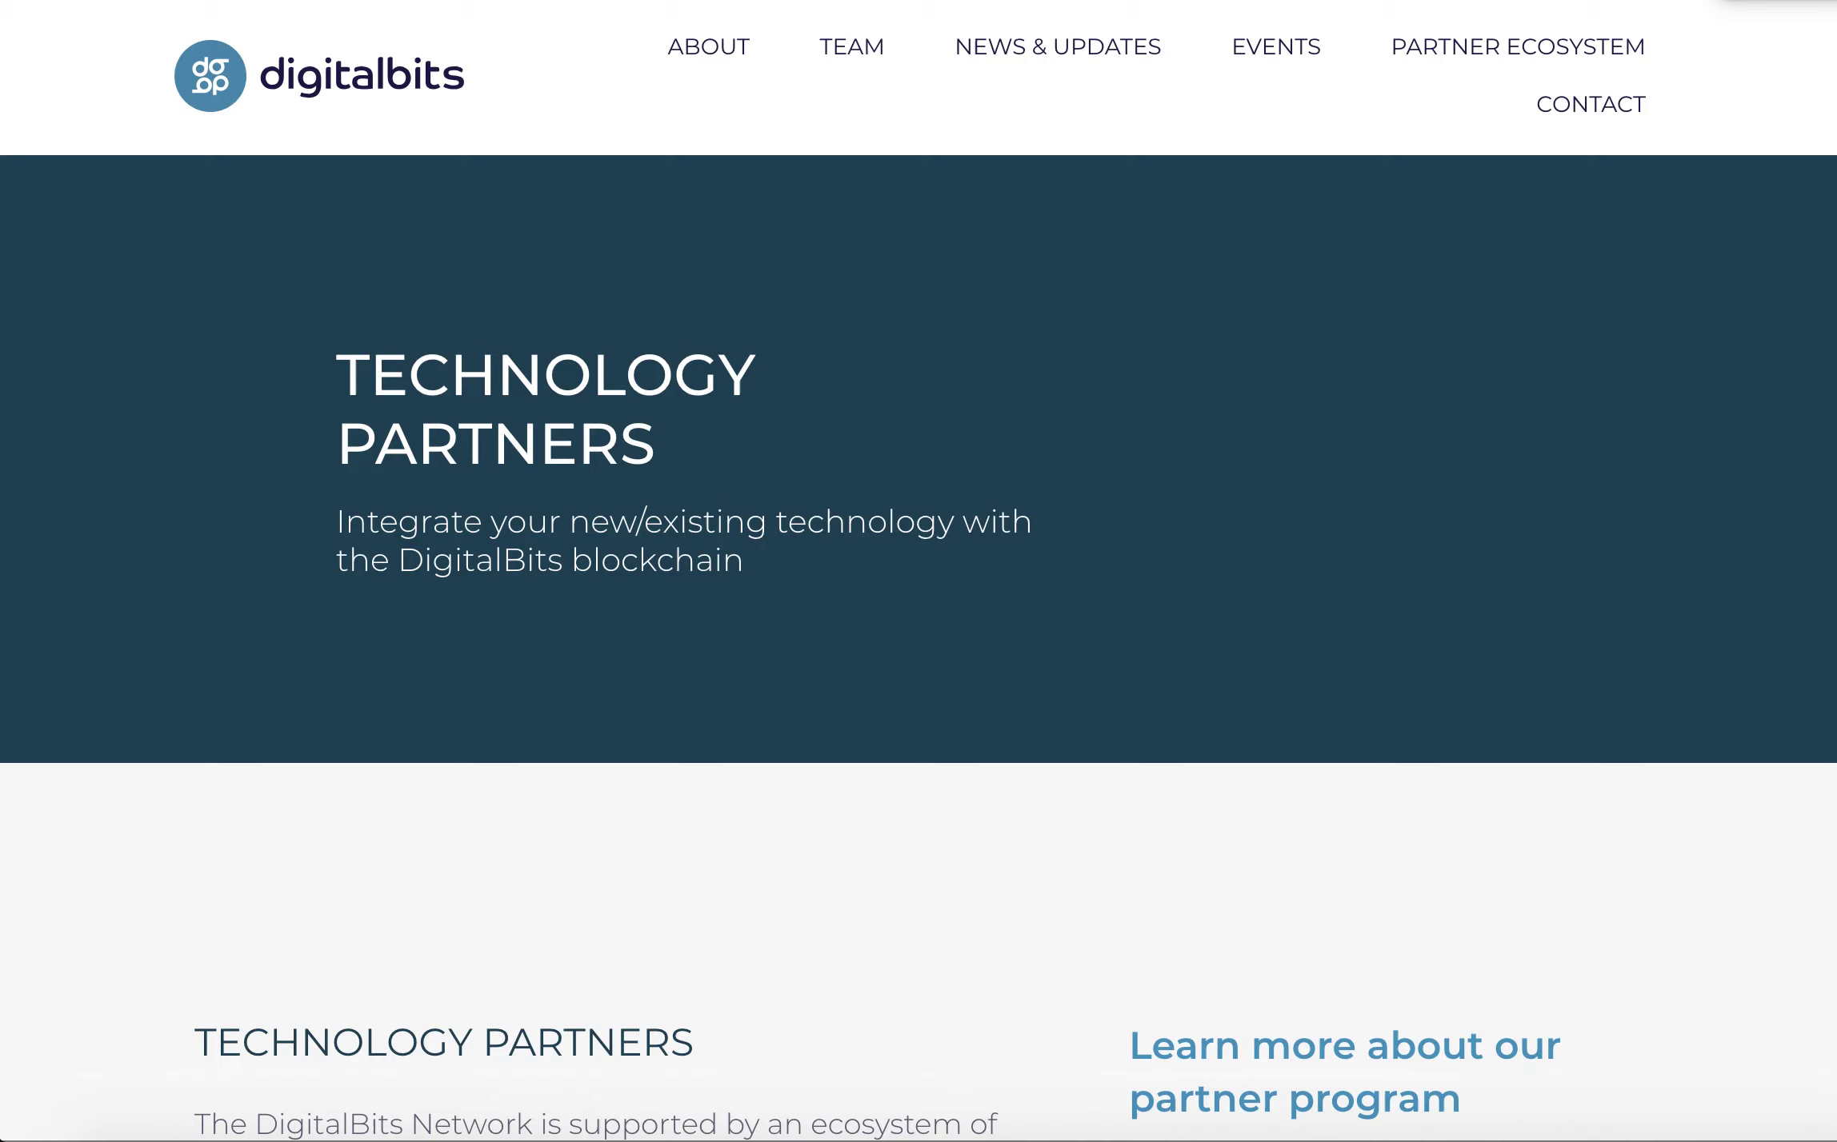
scroll(615, 495, "down", 3)
scroll(614, 486, "down", 5)
scroll(615, 485, "down", 5)
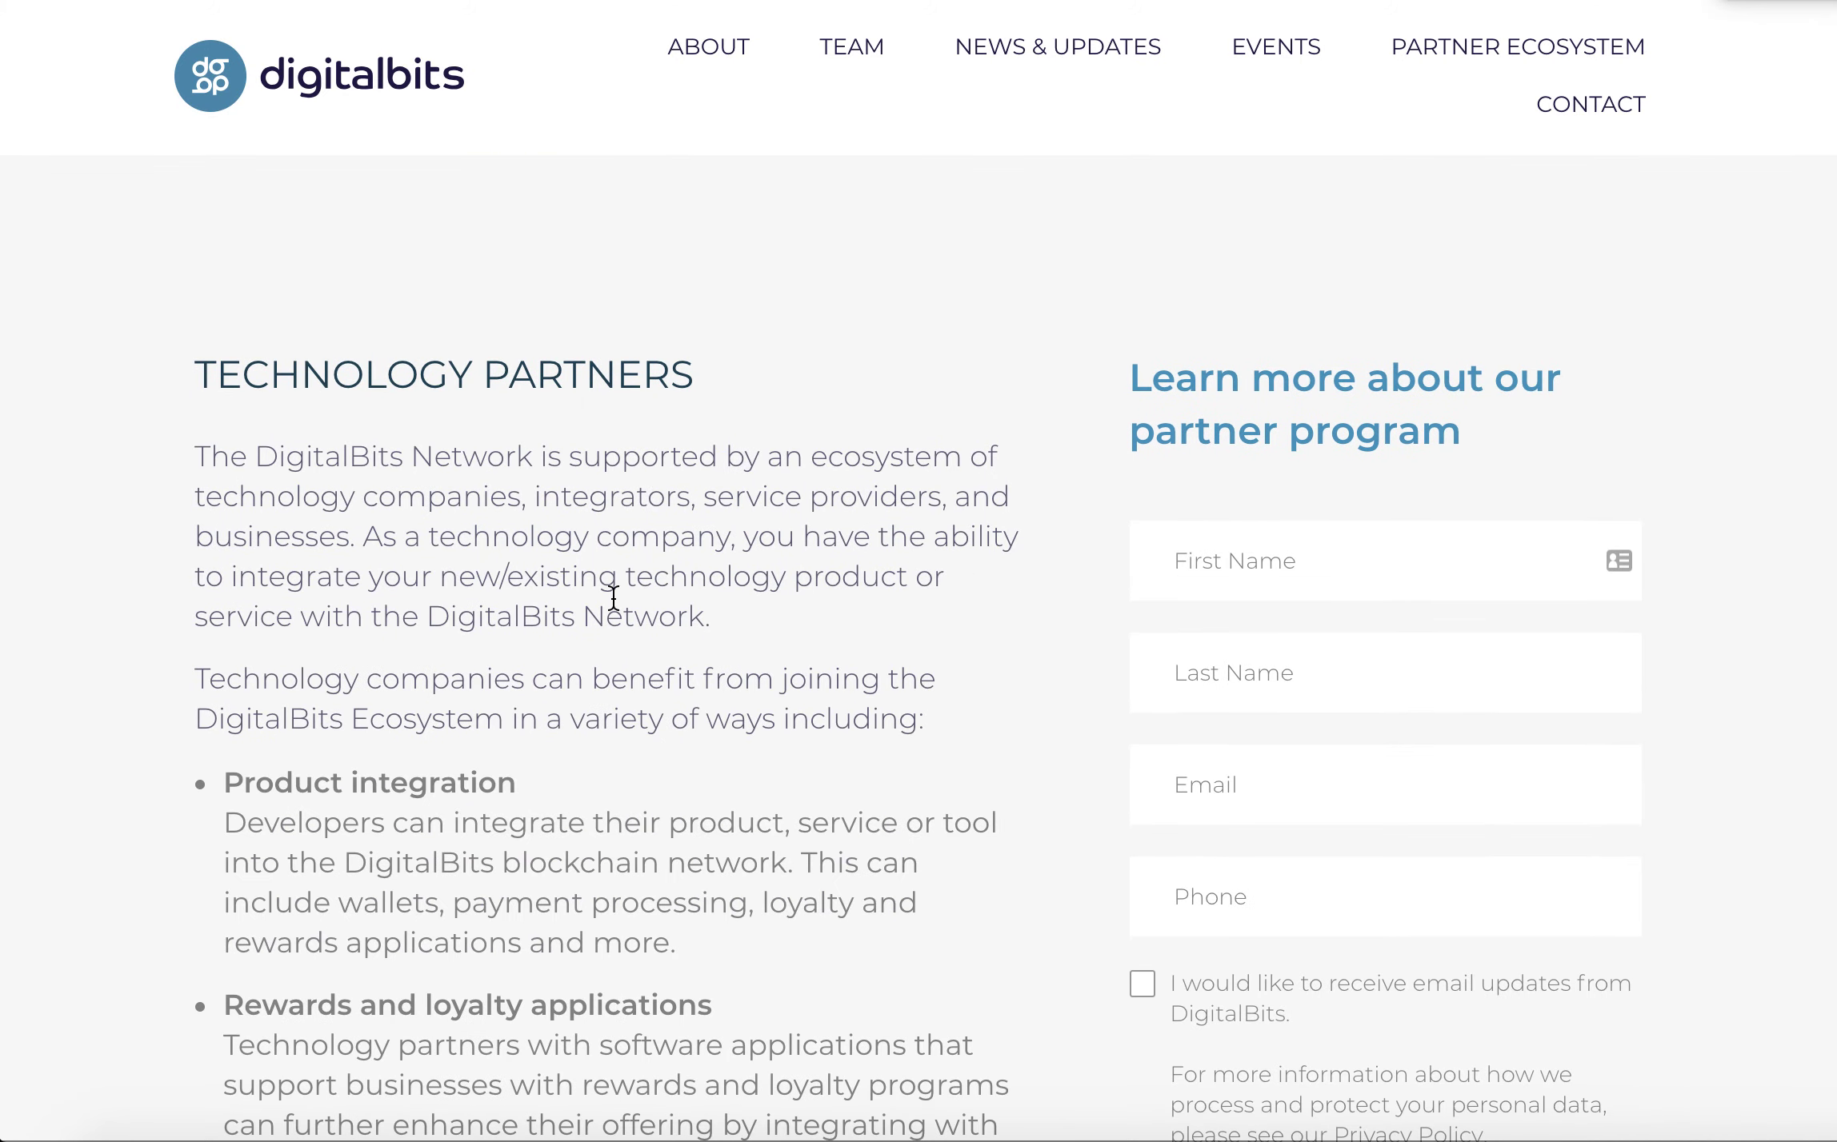
scroll(377, 670, "down", 1)
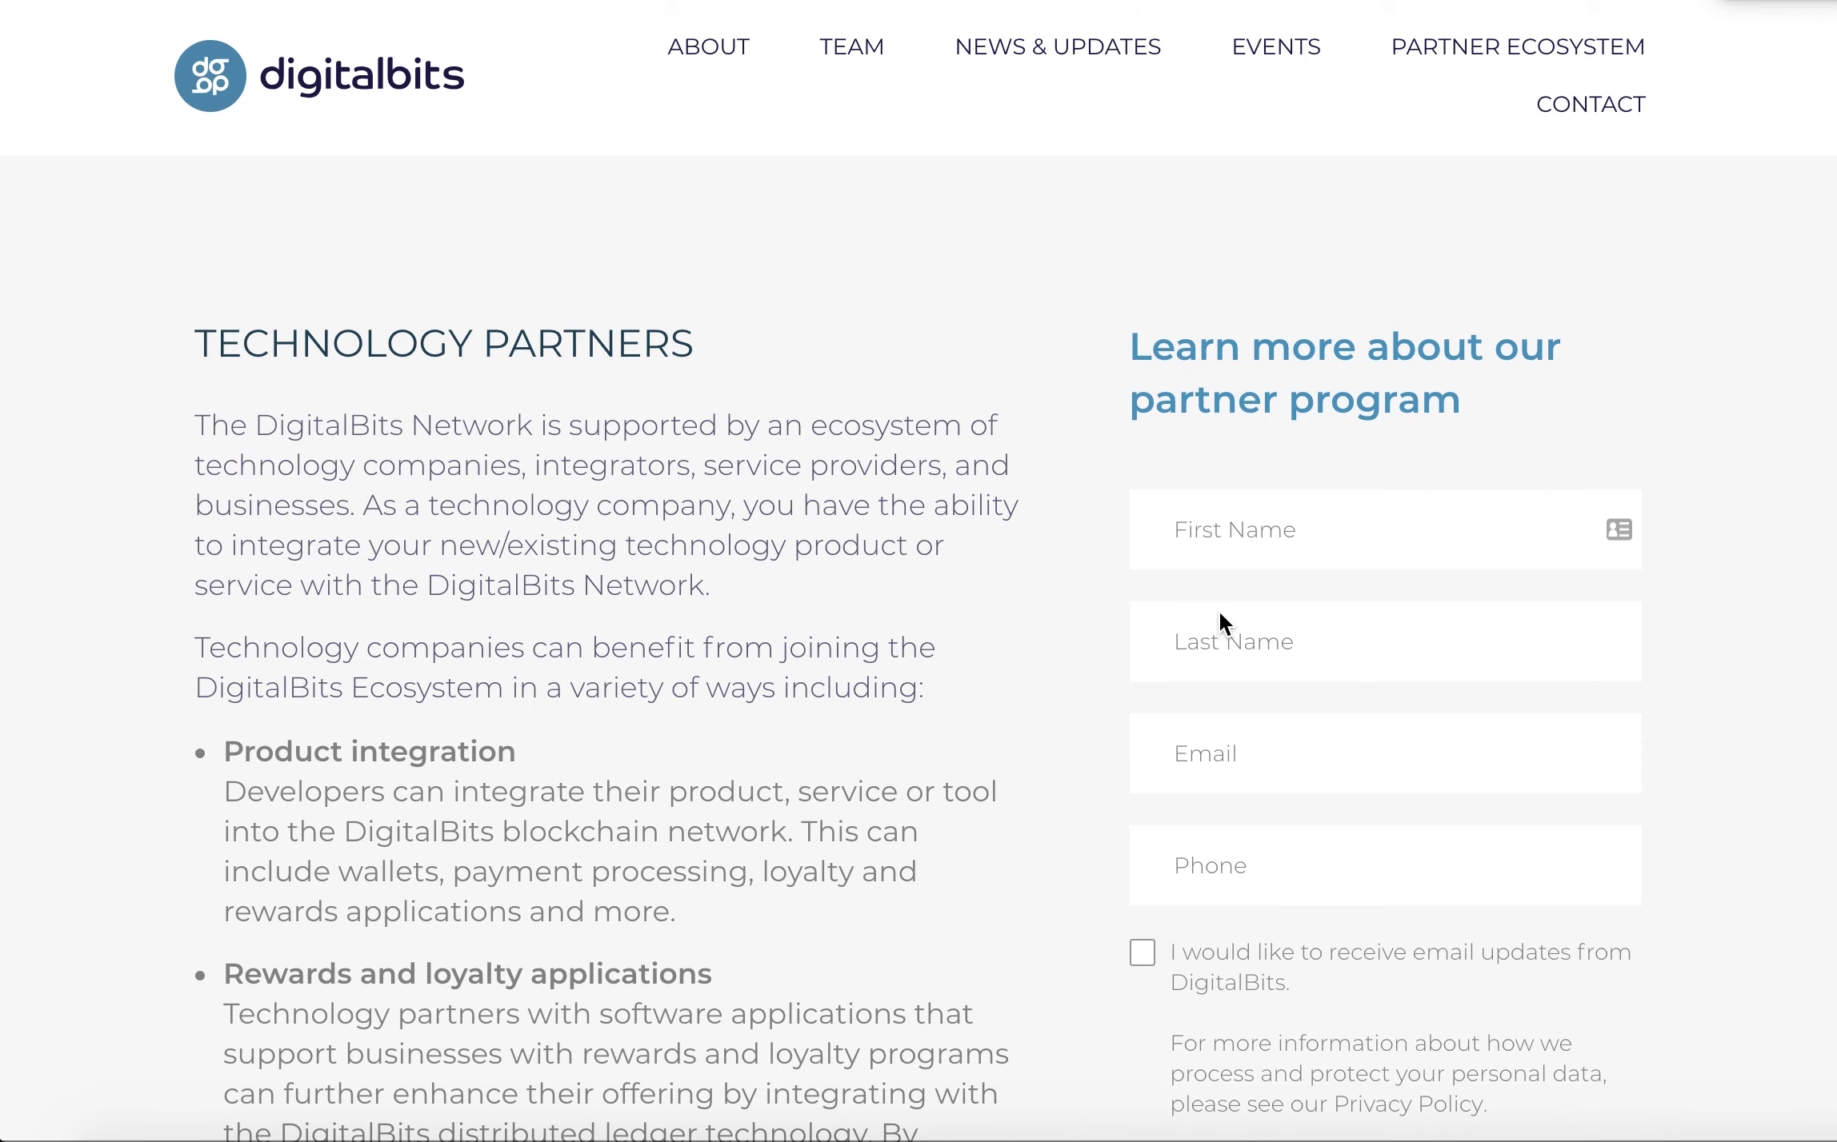
scroll(799, 701, "down", 5)
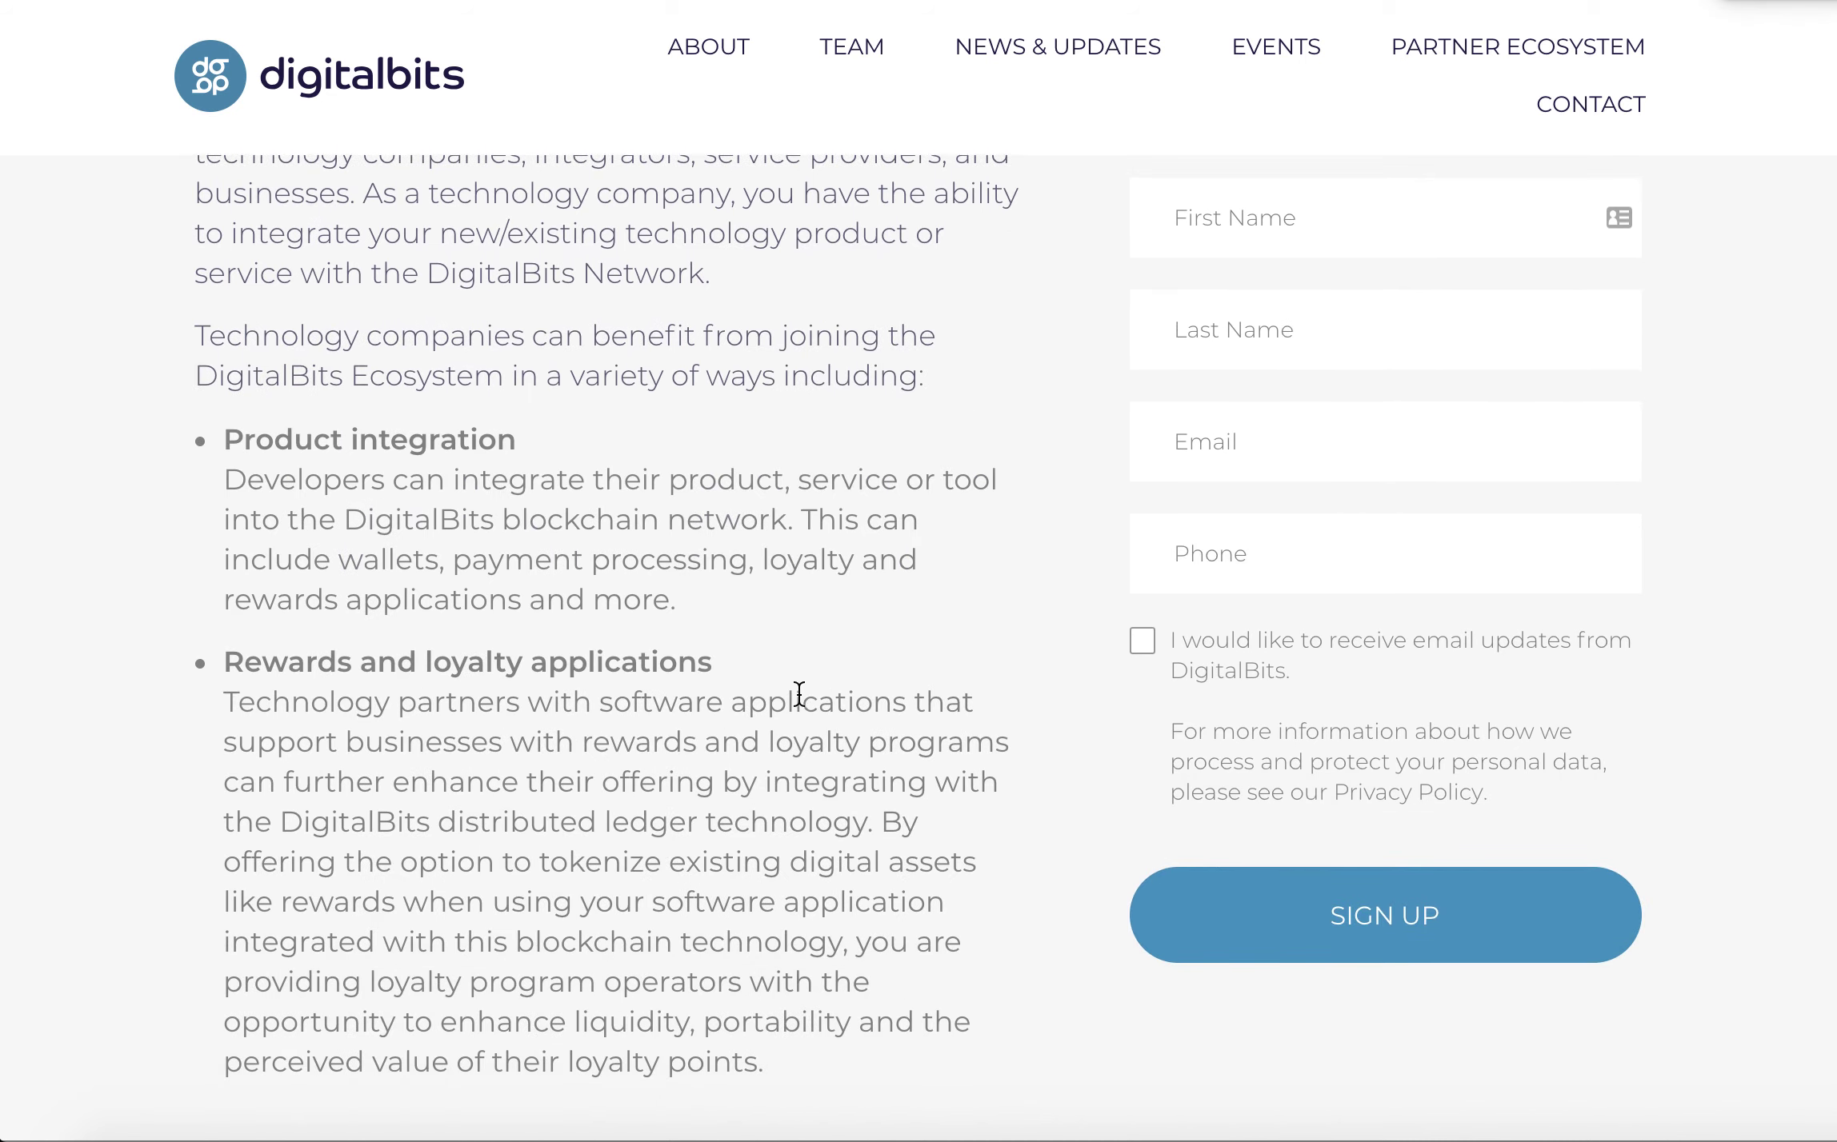
scroll(793, 697, "up", 3)
scroll(787, 696, "down", 4)
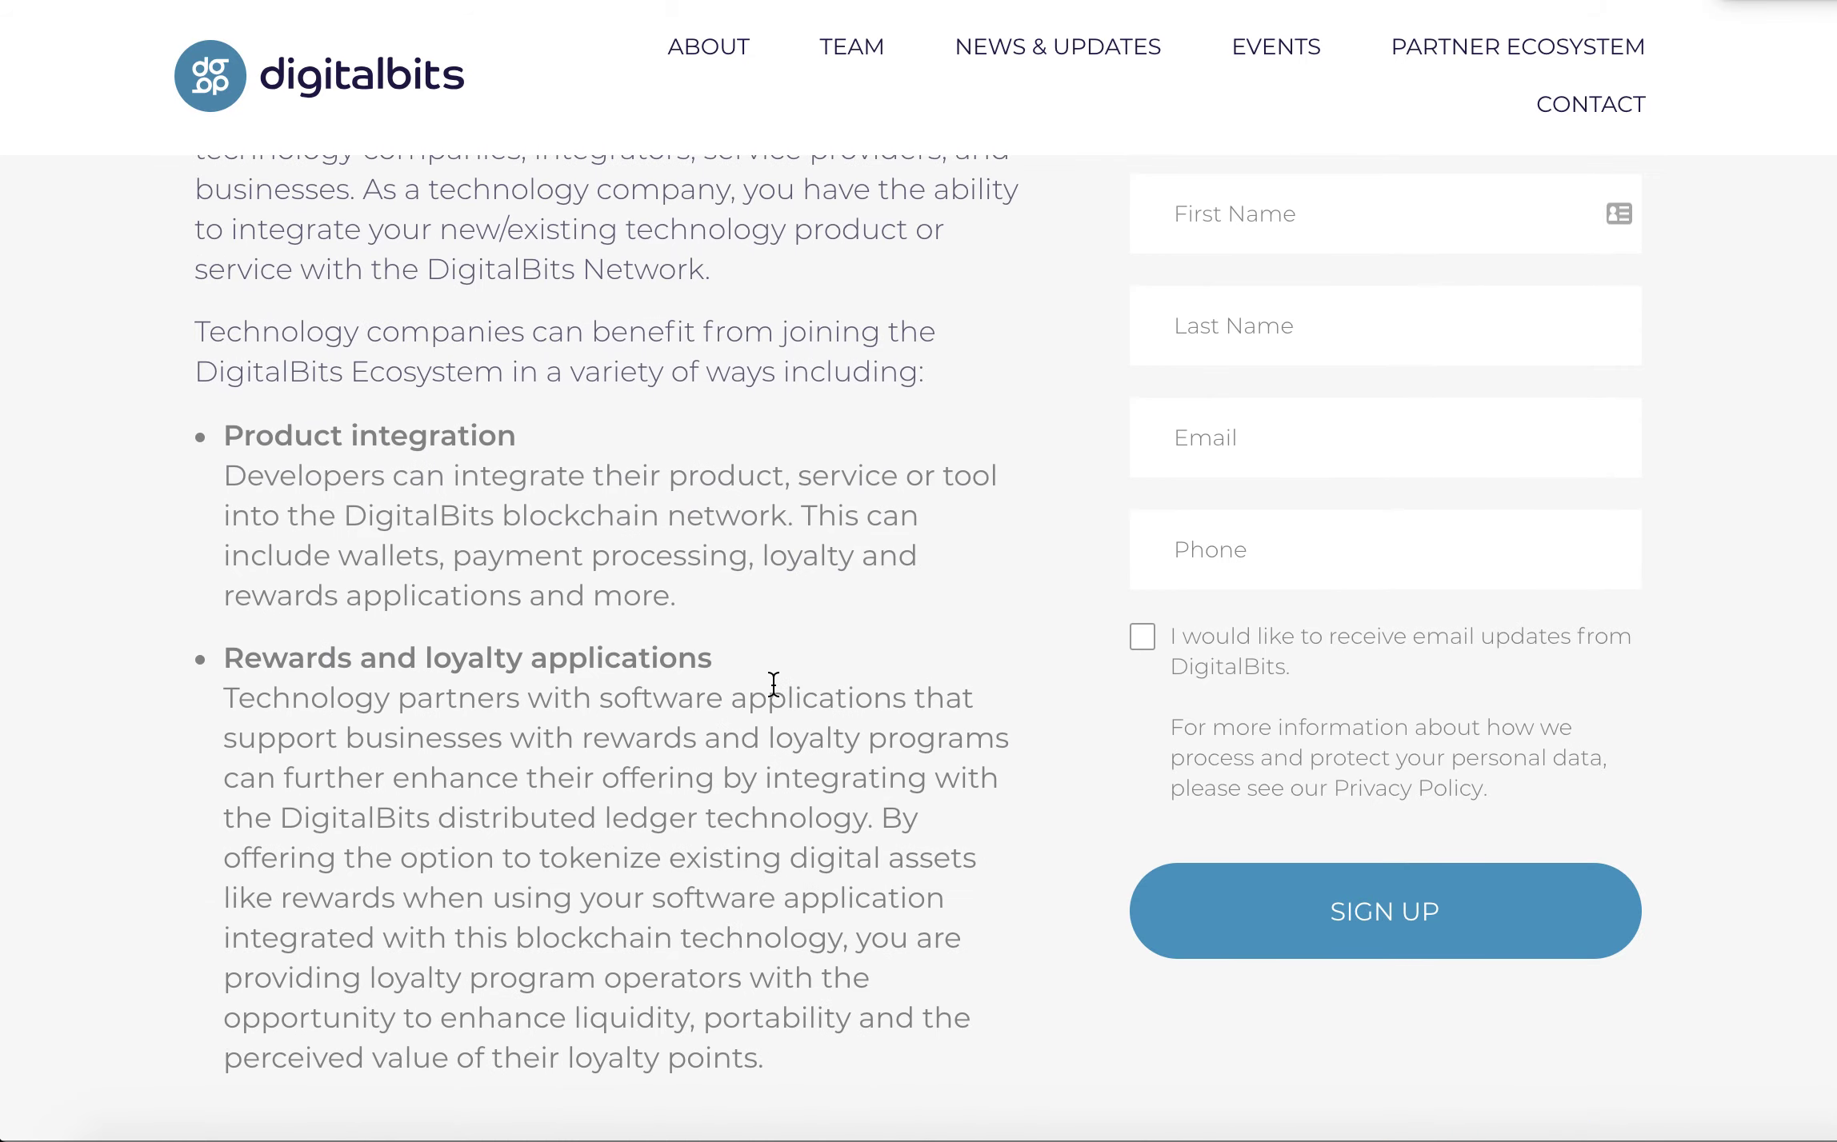